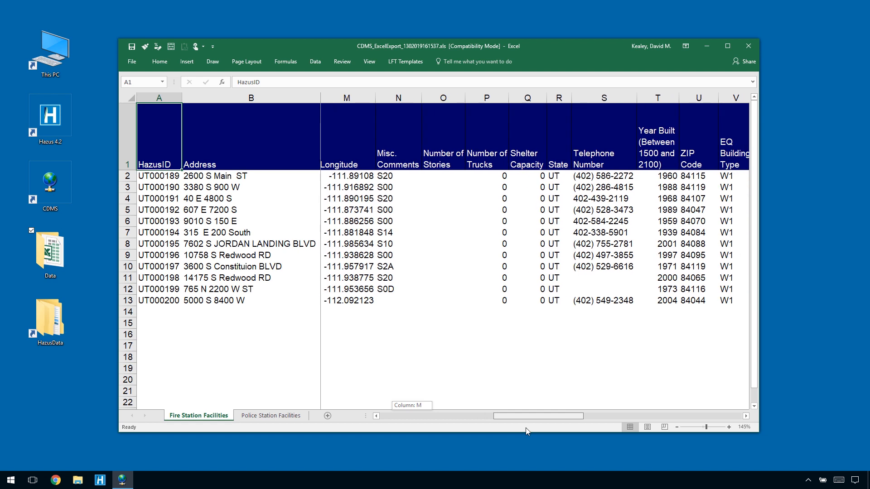
Set the EQ Deep Foundation Type to 6 in cell X2 and 5 in cell X5 of the Fire Station Facilities sheet.
left_click(514, 177)
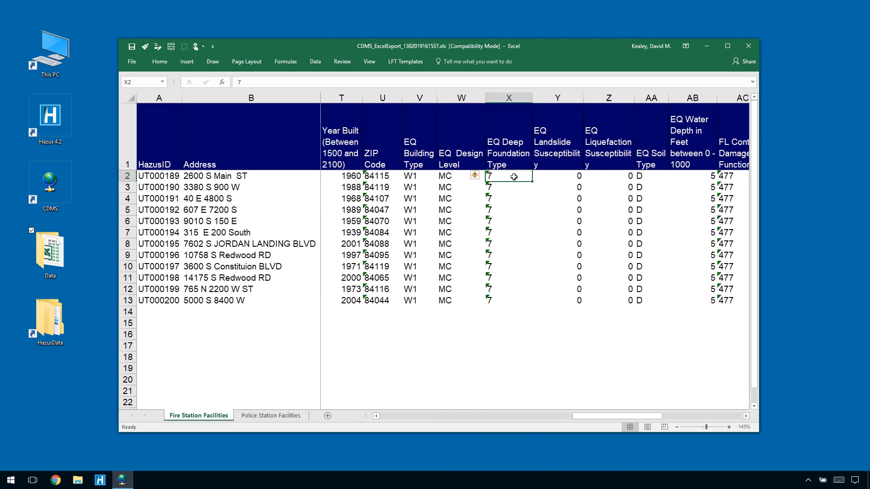
type("6")
left_click(509, 209)
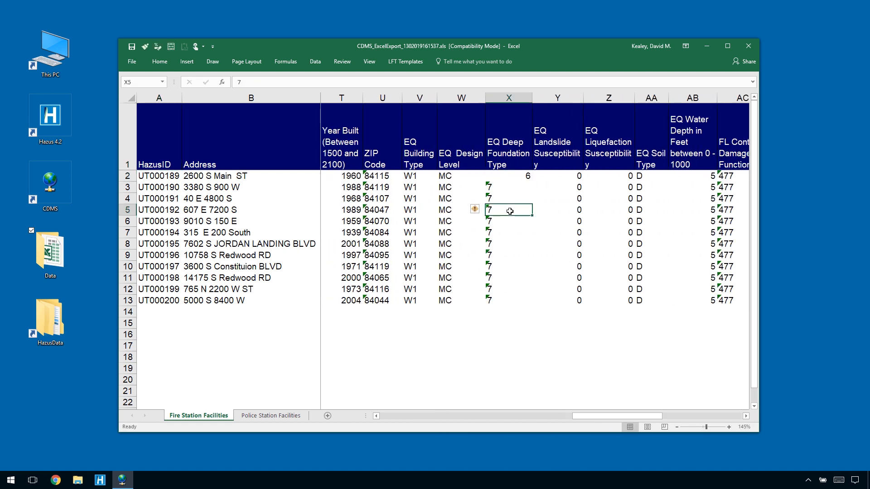
type("5")
key("Return")
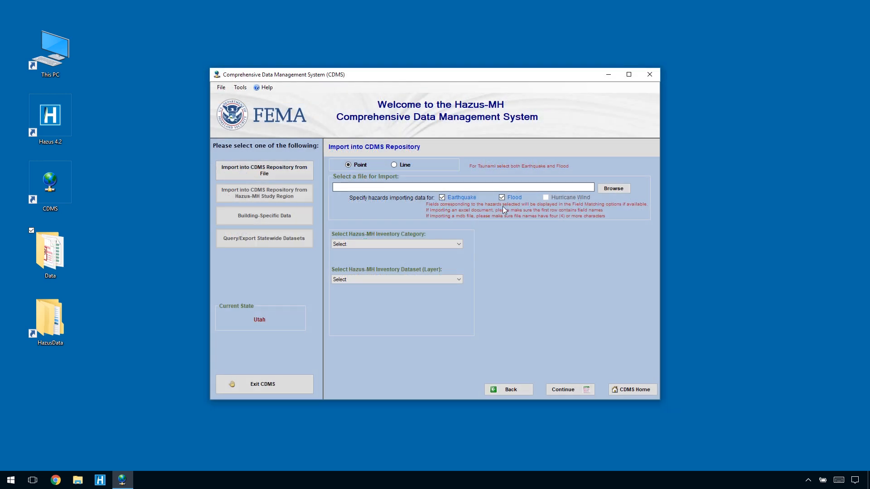
In CDMS, choose CDMS_ExcelExport_1302019161537.xls for import as the Fire Station Facilities dataset in the Essential Facilities category.
left_click(612, 189)
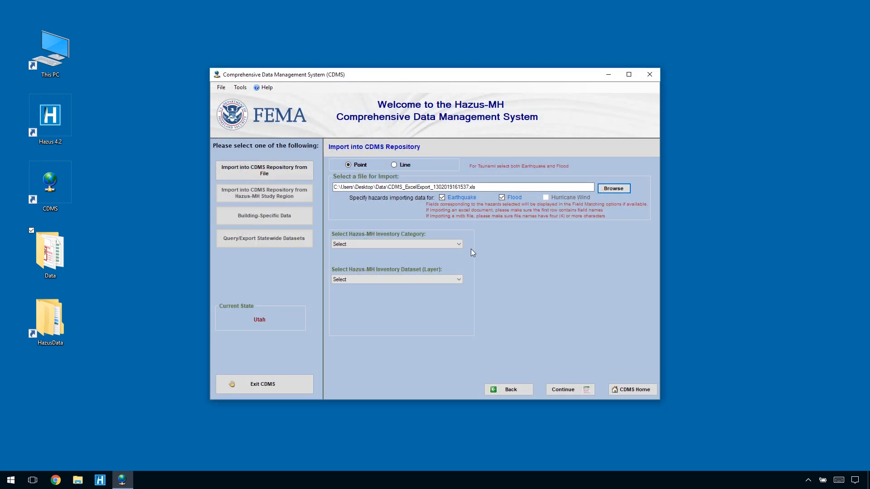
left_click(459, 244)
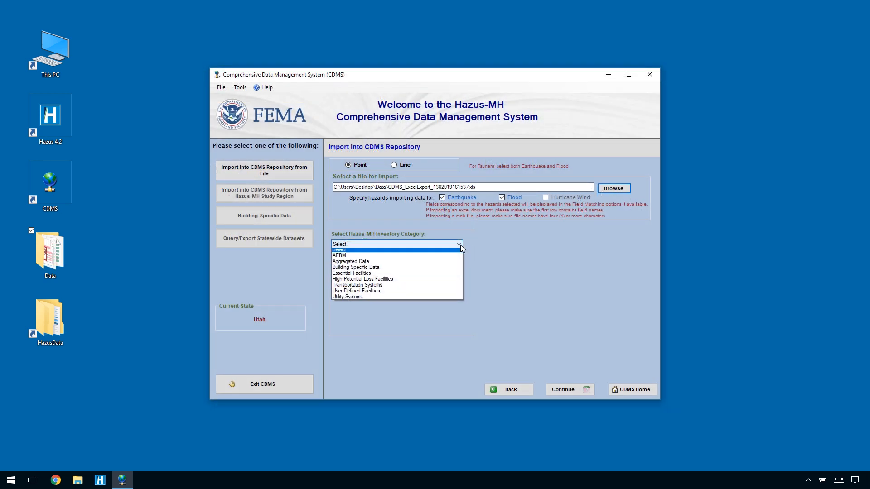
left_click(458, 276)
left_click(458, 279)
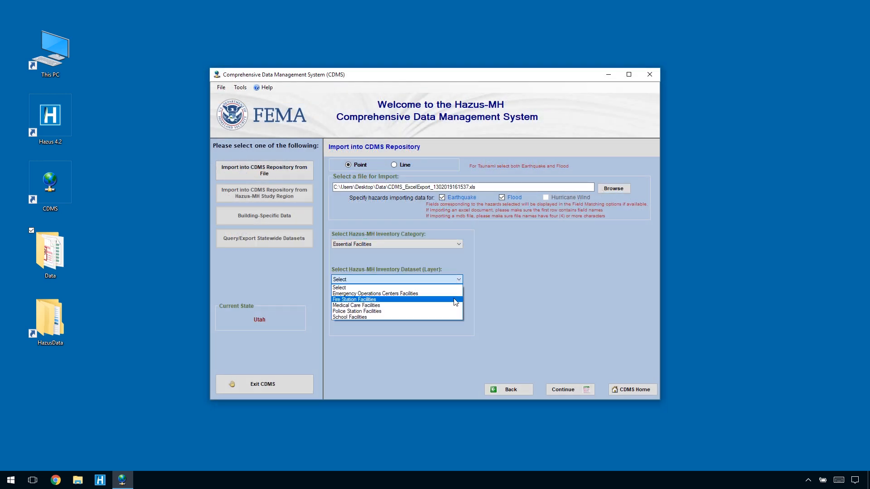
left_click(455, 300)
left_click(569, 388)
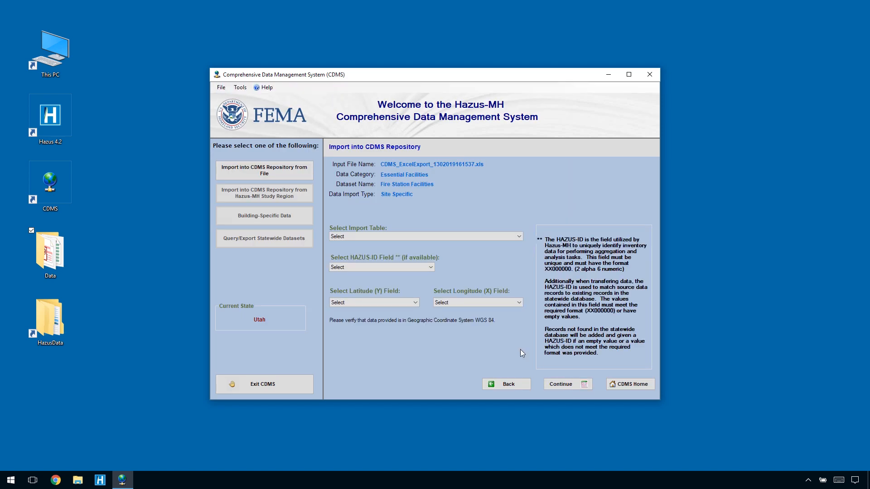
Set the import table to Fire Station Facilities and the HAZUS-ID field to HazusID.
left_click(519, 236)
left_click(519, 244)
left_click(431, 268)
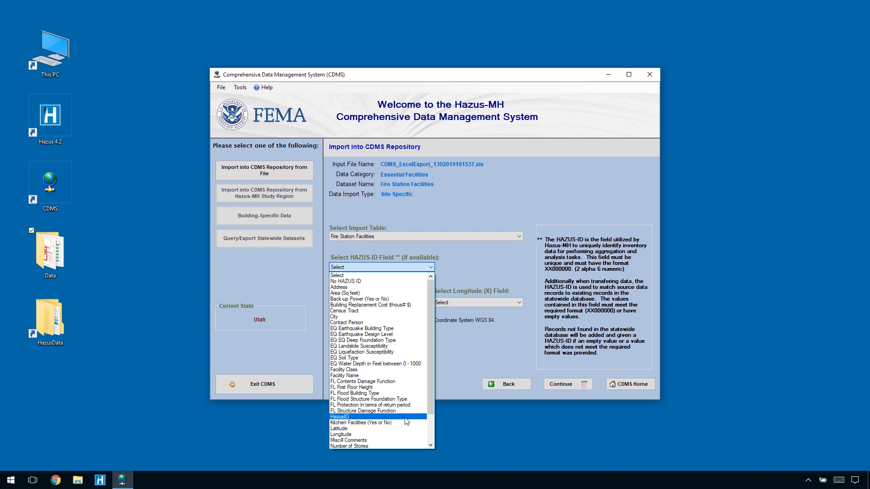
left_click(399, 416)
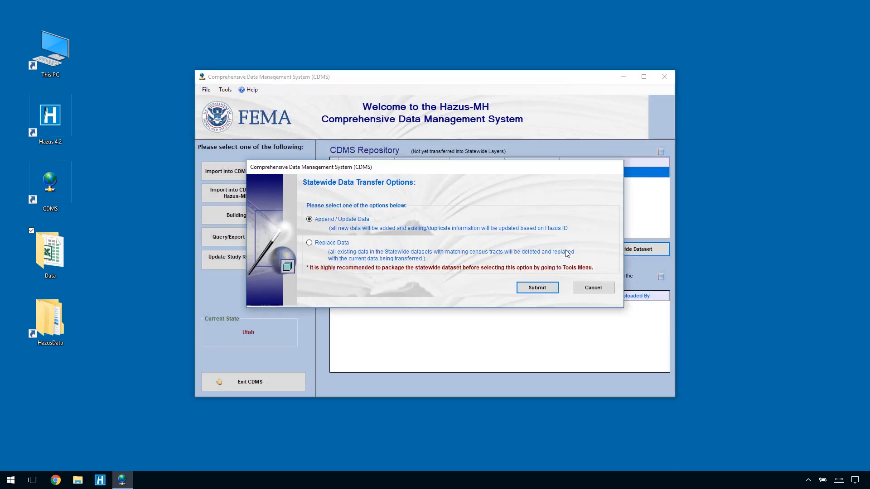
Transfer the imported repository data to the statewide dataset using the Append / Update Data option.
left_click(568, 250)
left_click(552, 290)
left_click(485, 274)
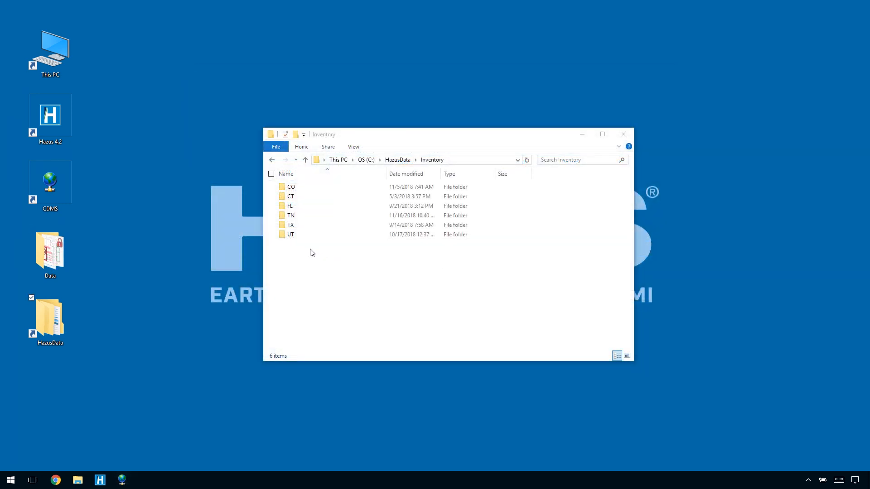
Make a backup copy of the UT folder inside the HazusData Inventory folder.
right_click(293, 235)
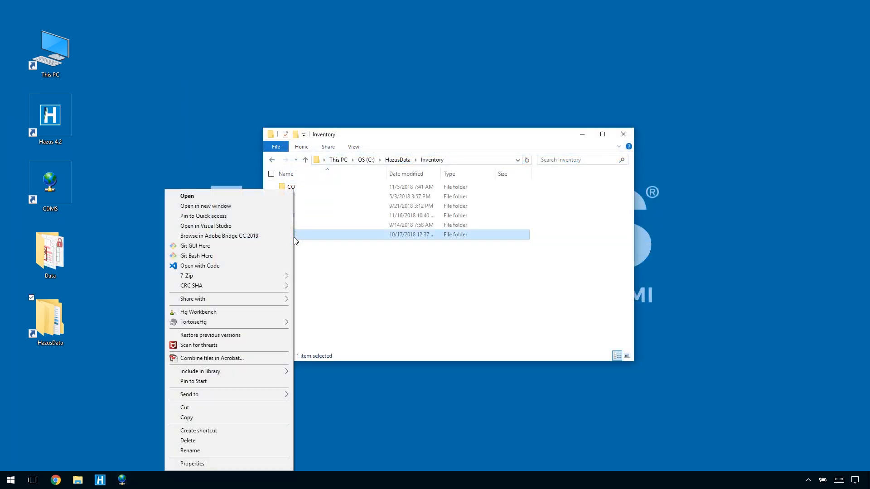
left_click(254, 417)
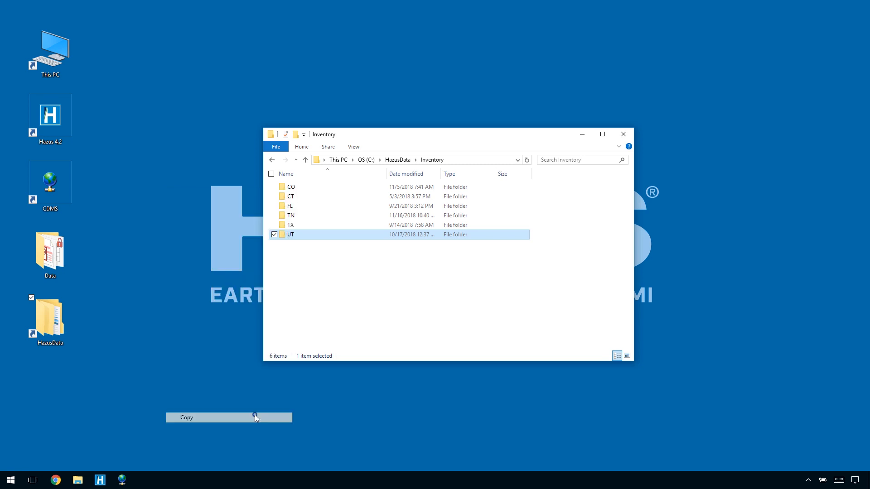
right_click(314, 257)
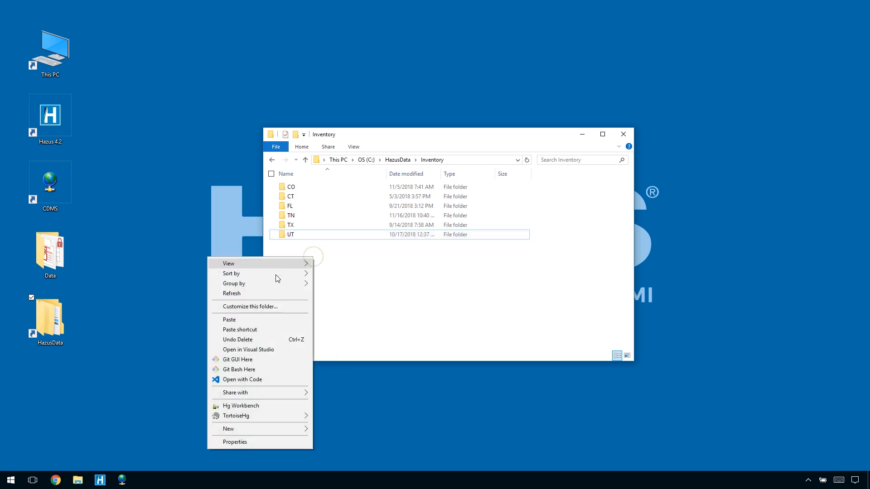
left_click(265, 320)
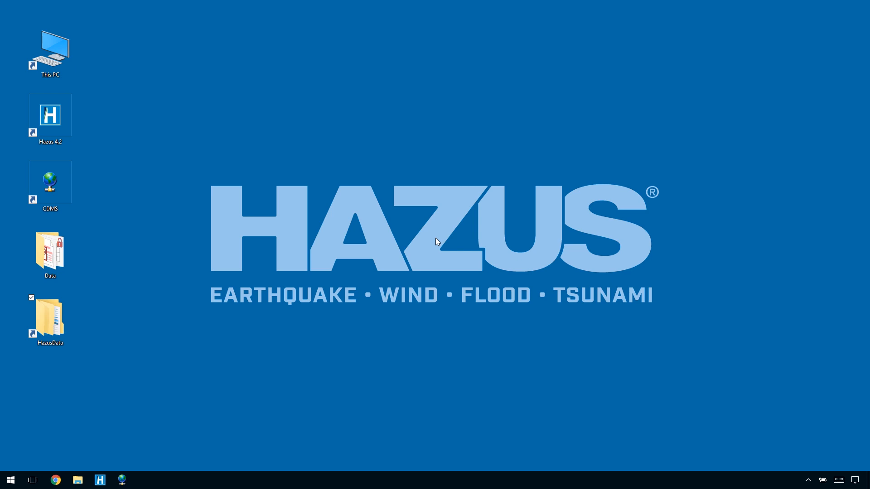
Launch CDMS and connect it to the statewide database folder C:\HazusData\Inventory\UT.
double_click(68, 186)
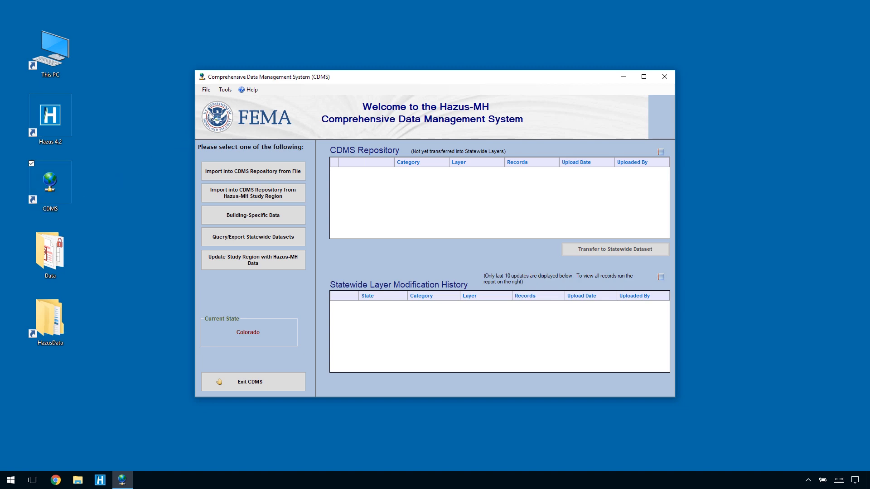
left_click(226, 89)
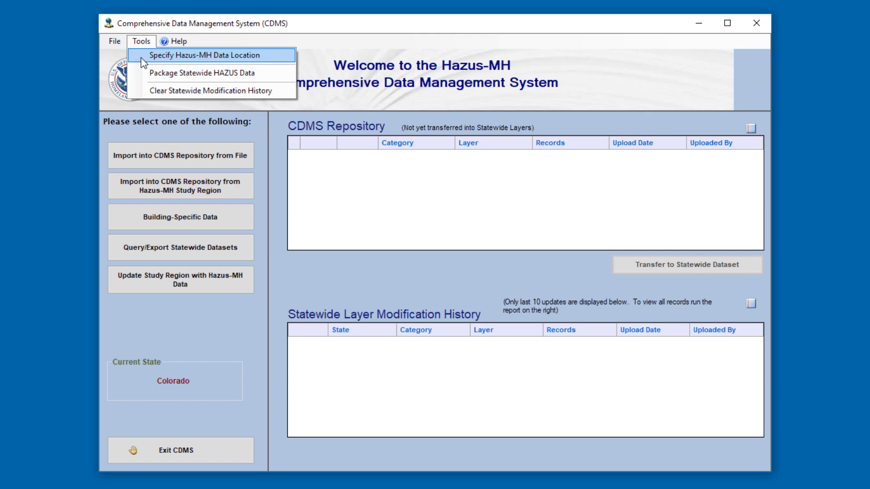
left_click(141, 57)
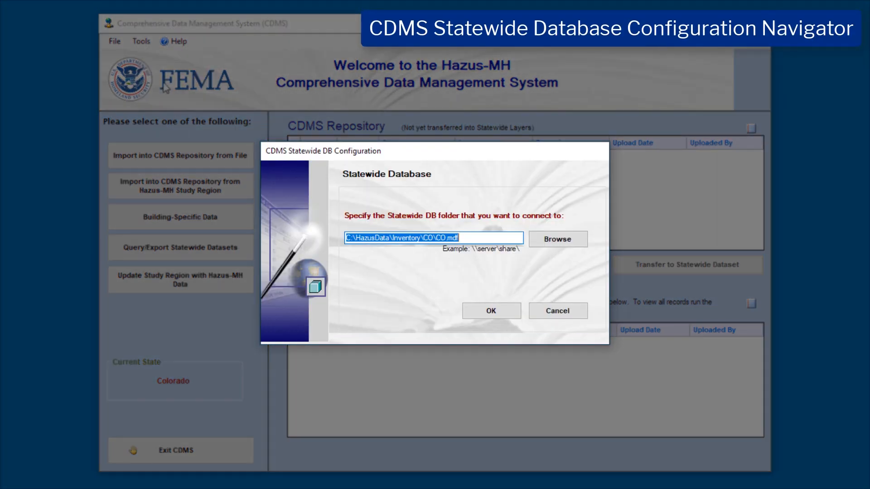
left_click(538, 240)
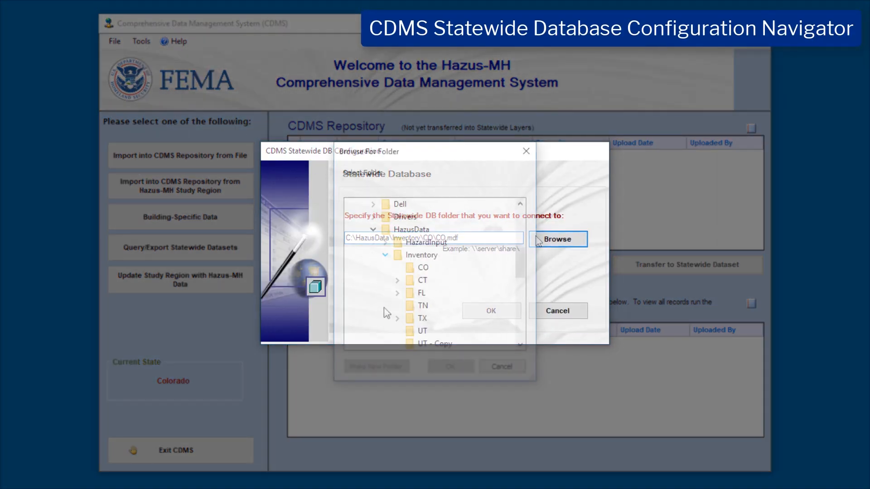
left_click(409, 333)
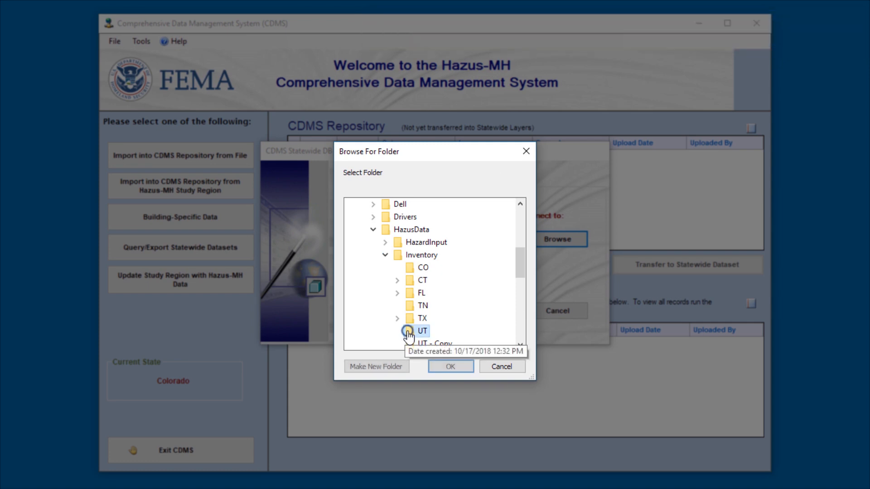
left_click(441, 368)
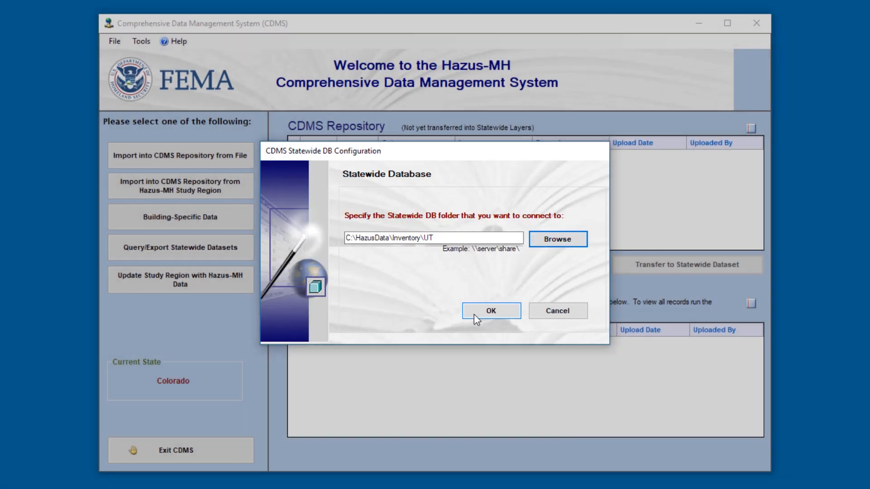
left_click(474, 313)
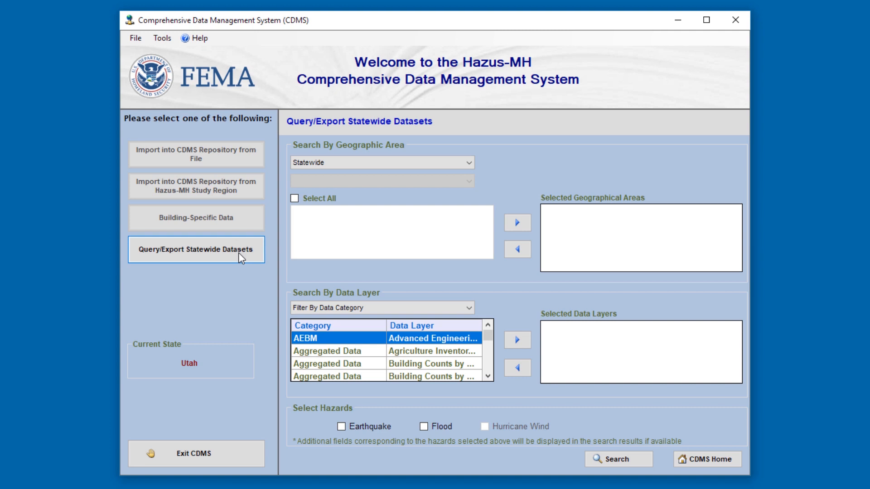
Set the statewide dataset query's geographic area to County and add Salt Lake to the selected areas.
left_click(472, 167)
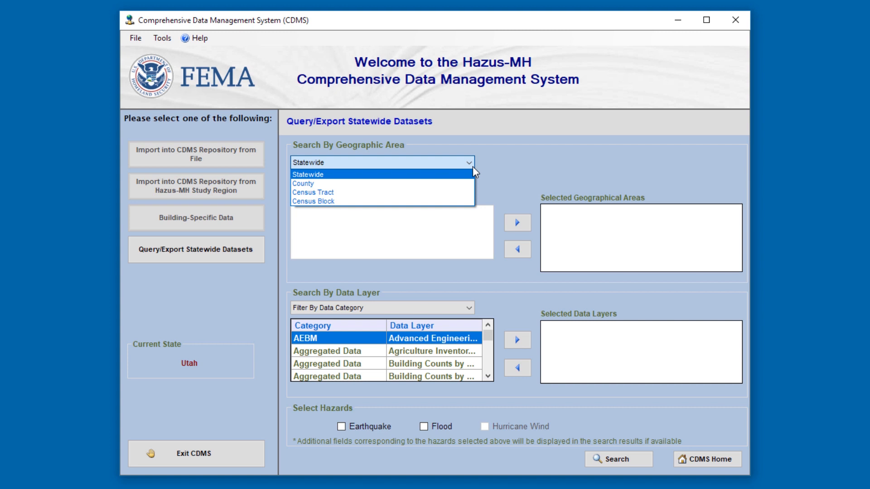
left_click(454, 183)
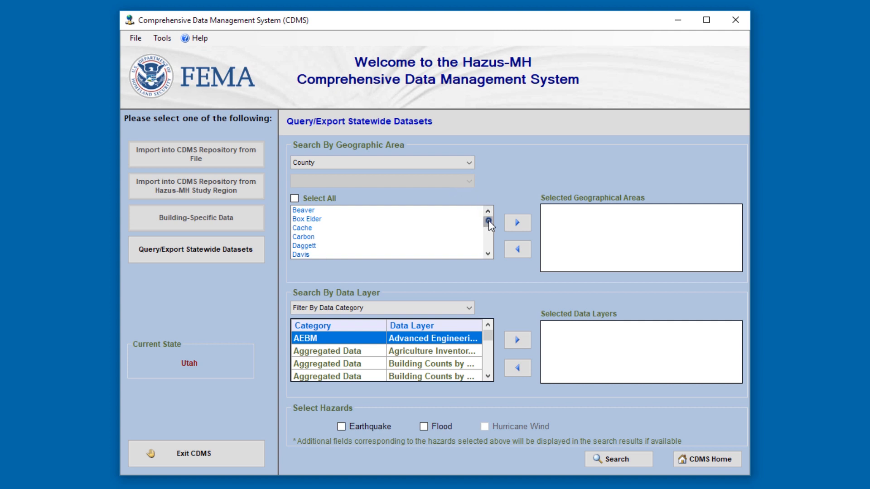
left_click_drag(488, 220, 488, 235)
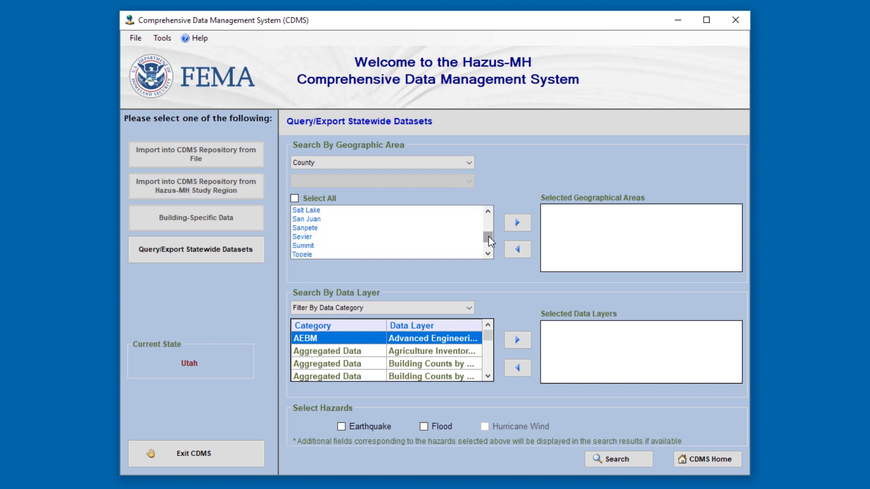
left_click(320, 210)
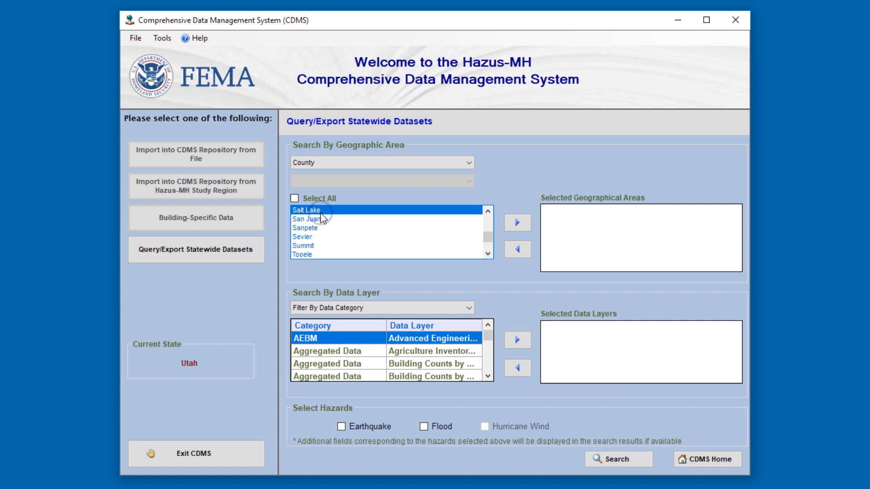
left_click(506, 223)
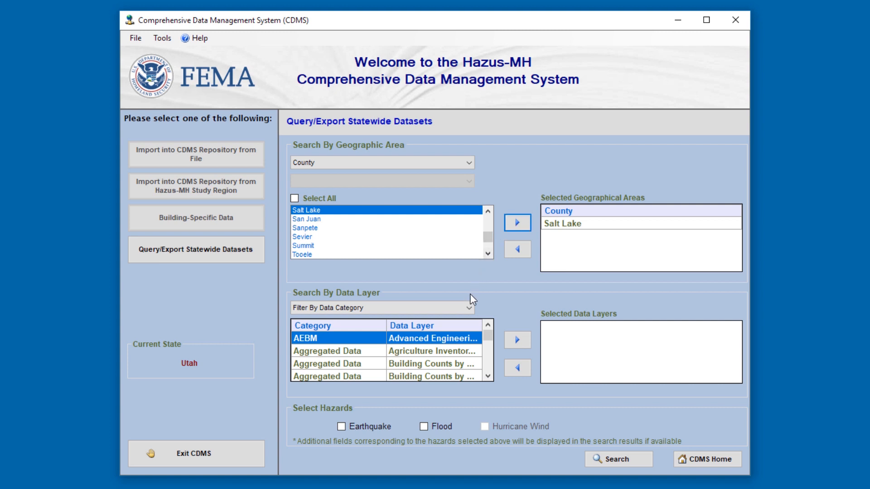
Filter the data layers by Essential Facilities and add Police Station Facilities and Fire Station Facilities to the selected layers.
left_click(469, 308)
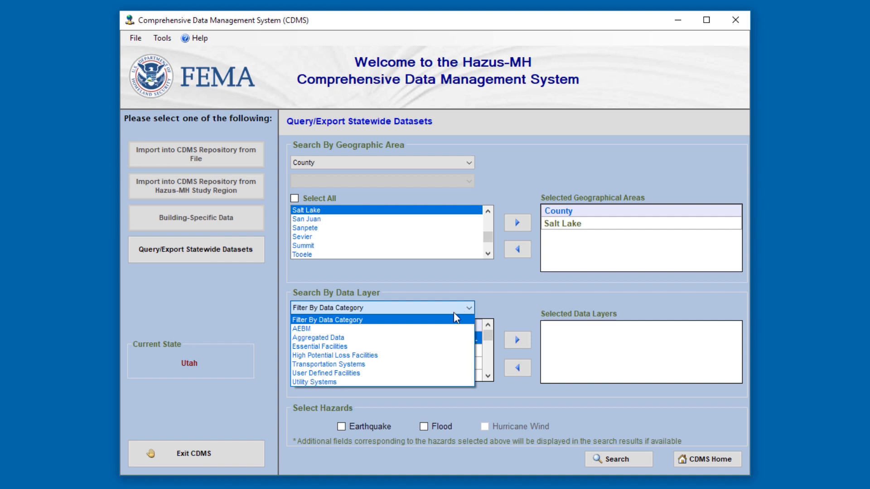
left_click(440, 348)
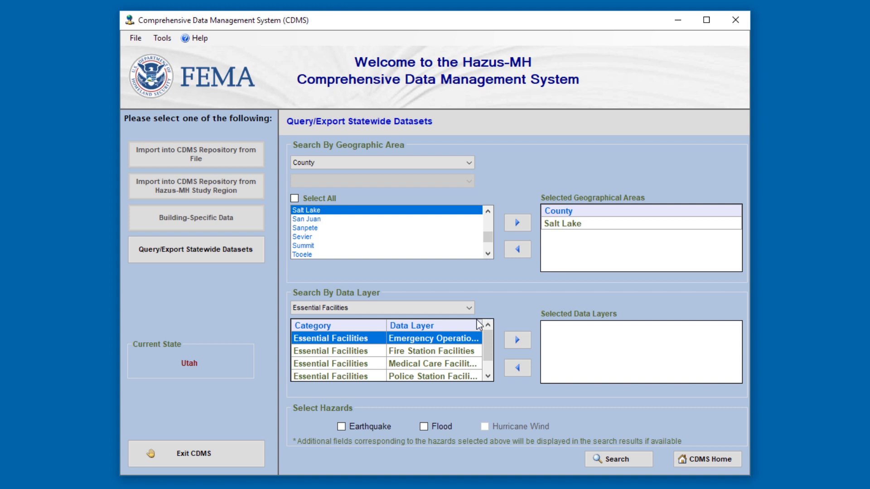
left_click(461, 375)
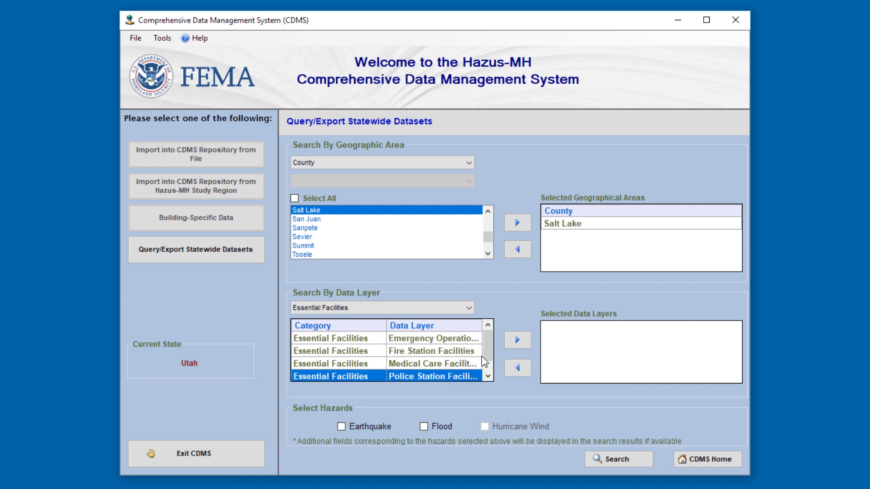
left_click(509, 343)
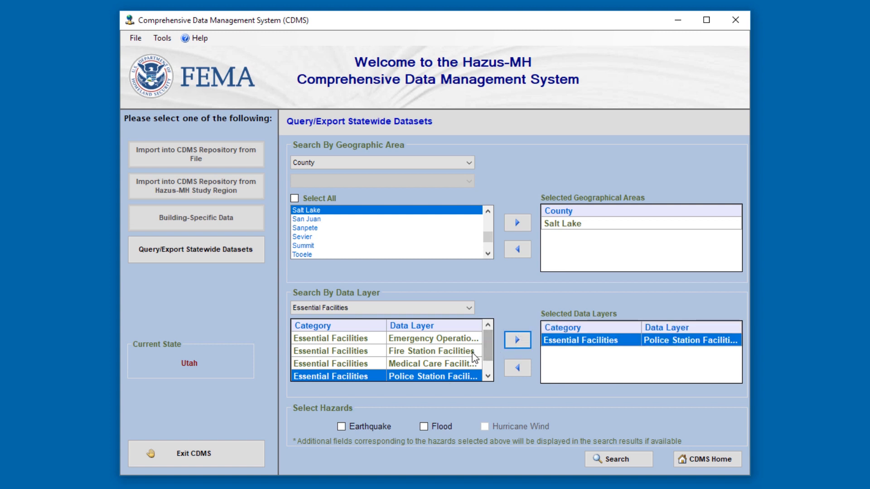
left_click(473, 354)
left_click(509, 340)
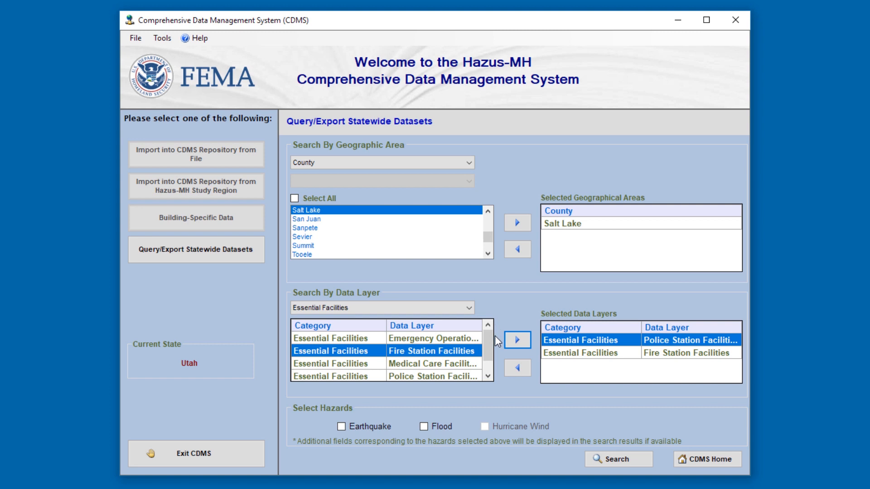
Run the search with the Earthquake hazard selected and look across the columns of the fire station results.
left_click(341, 427)
left_click(633, 463)
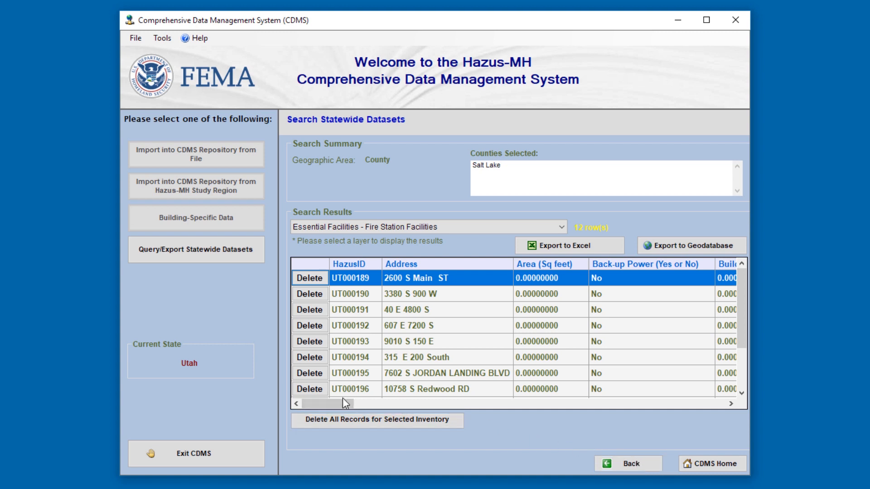
left_click_drag(342, 401, 418, 405)
left_click_drag(418, 404, 324, 404)
Show the Police Station Facilities results and export all layers to an Excel file in the Desktop's Data folder.
left_click(512, 226)
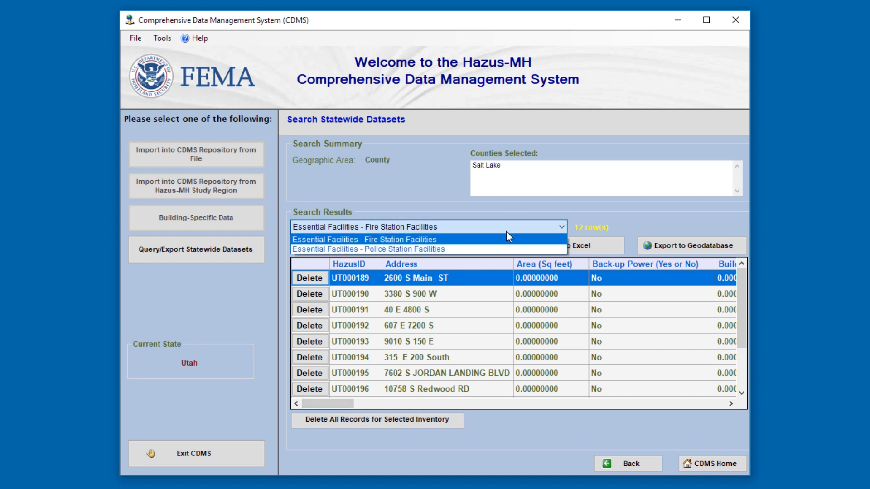
left_click(499, 248)
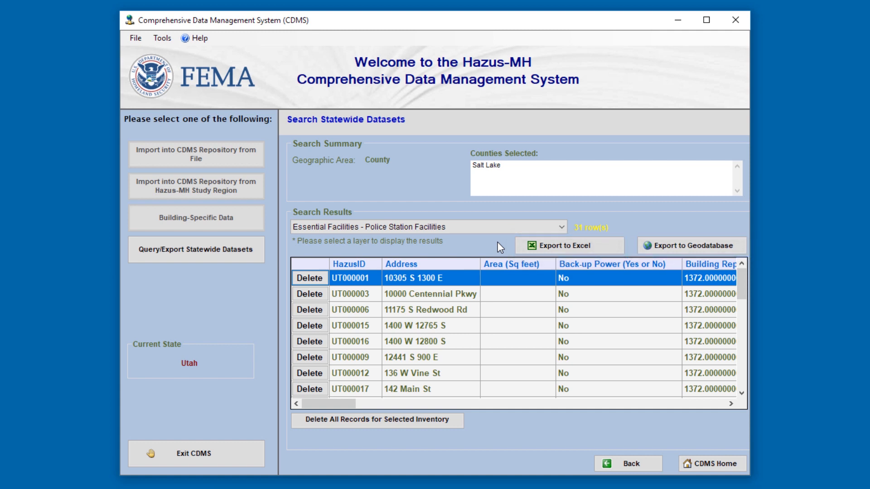
left_click(604, 253)
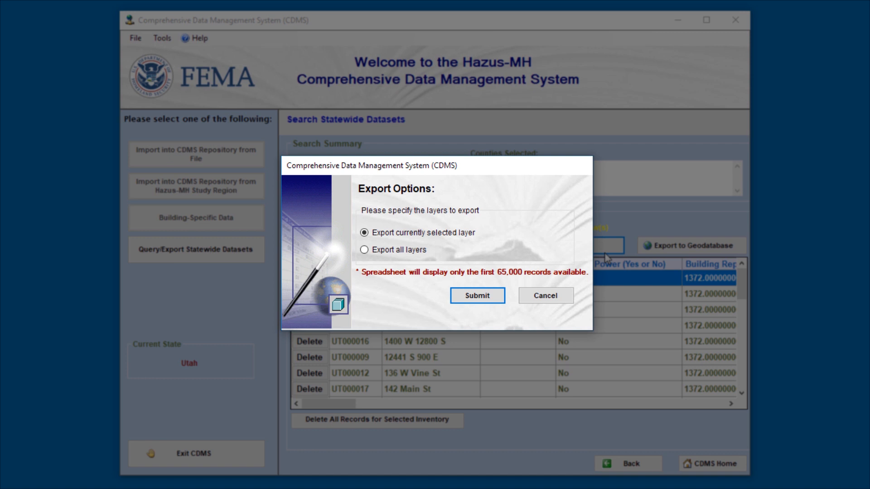
left_click(425, 252)
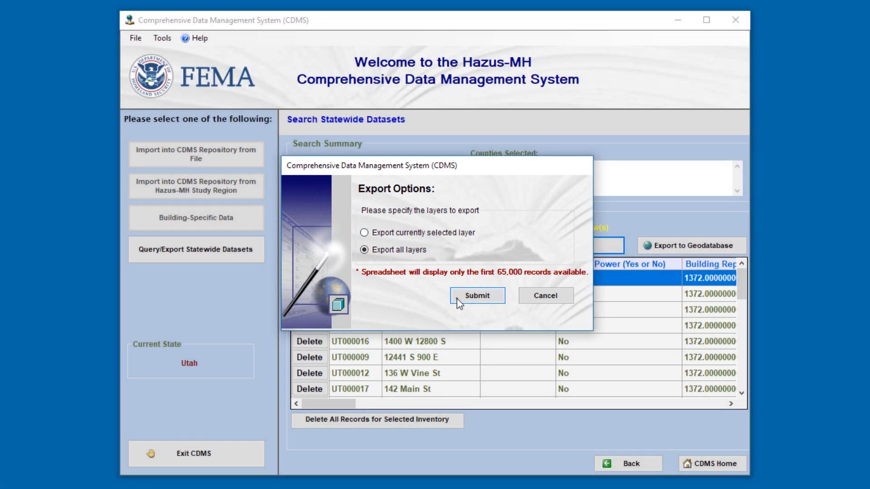
left_click(456, 298)
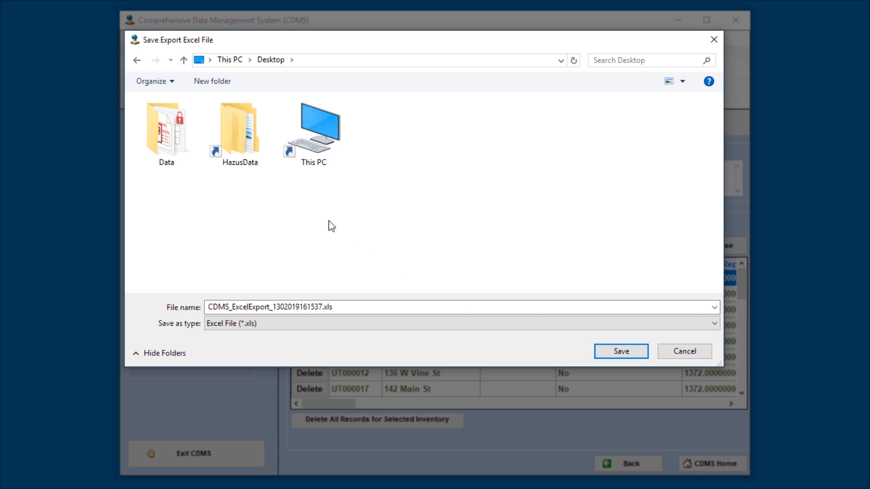
double_click(182, 144)
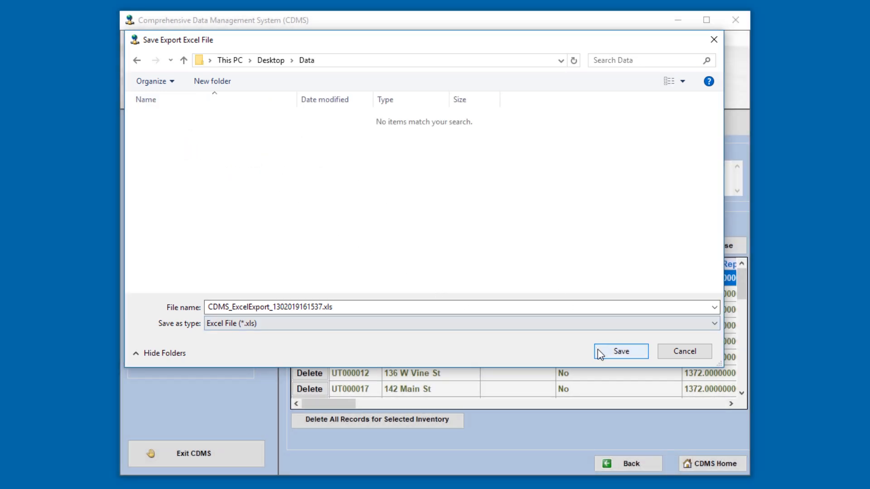
left_click(597, 352)
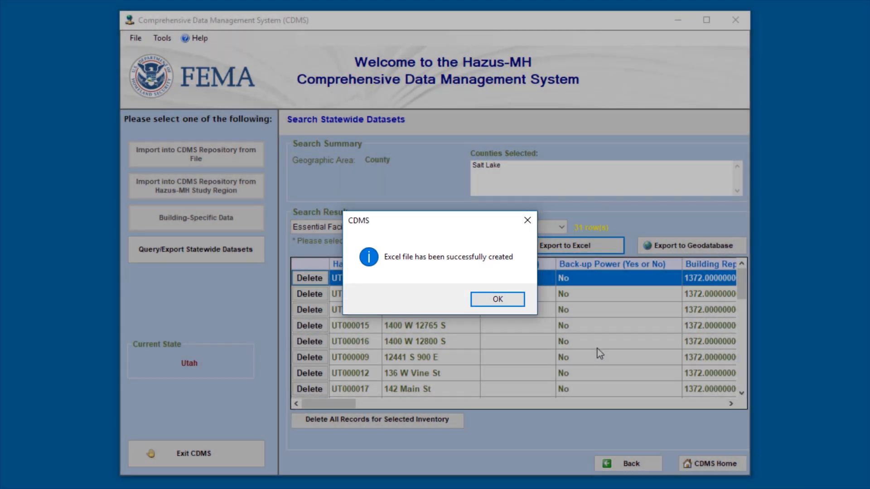
left_click(515, 301)
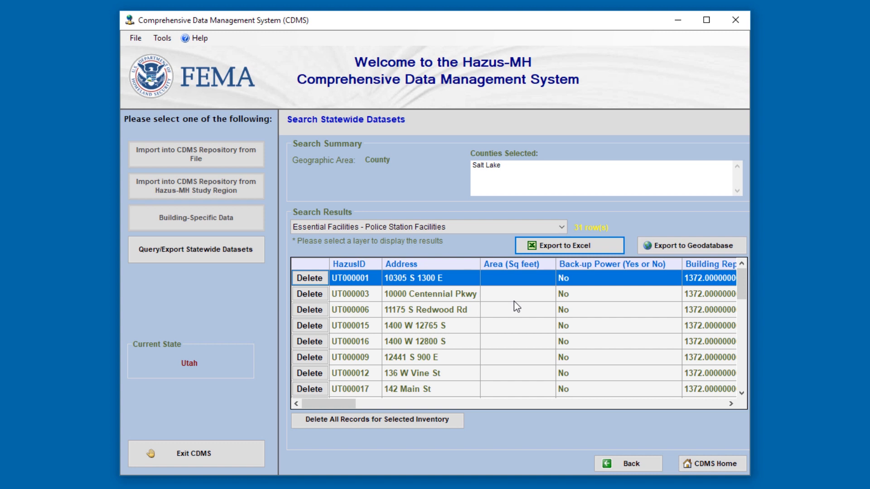
Delete all Salt Lake County records from the Police Station Facilities and Fire Station Facilities layers.
left_click(449, 424)
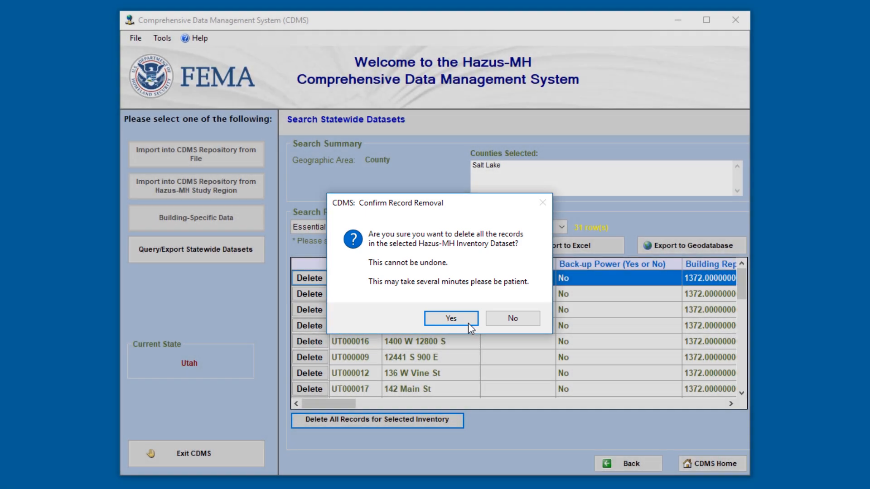
left_click(469, 321)
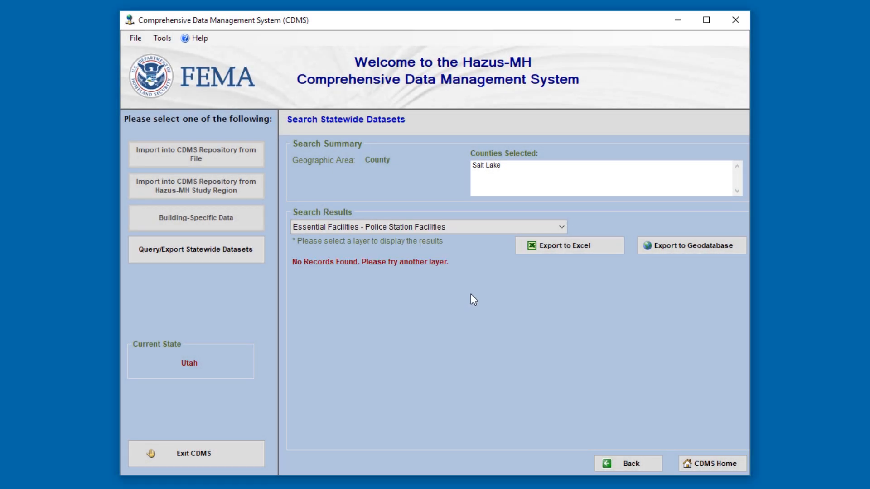
left_click(489, 229)
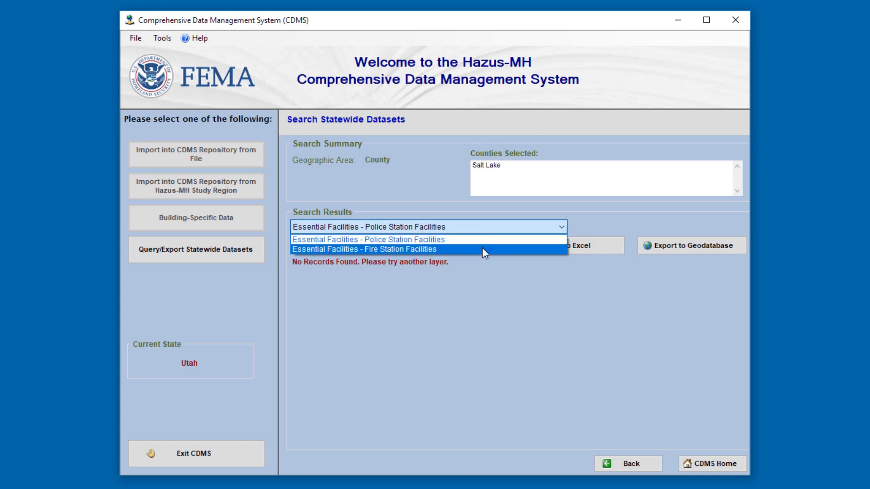
left_click(482, 247)
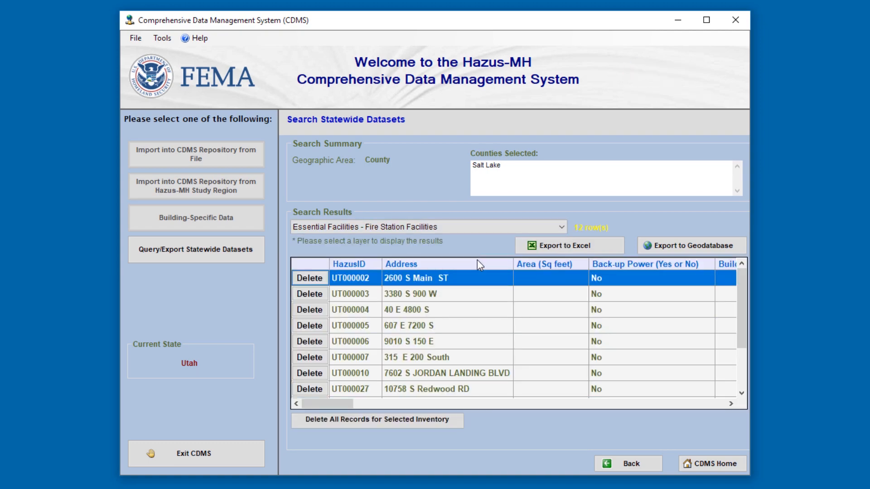
left_click(456, 418)
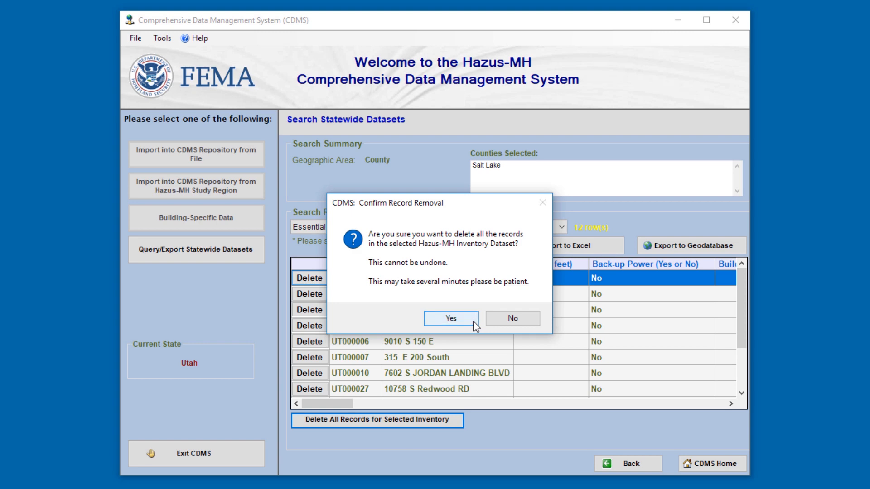
left_click(475, 320)
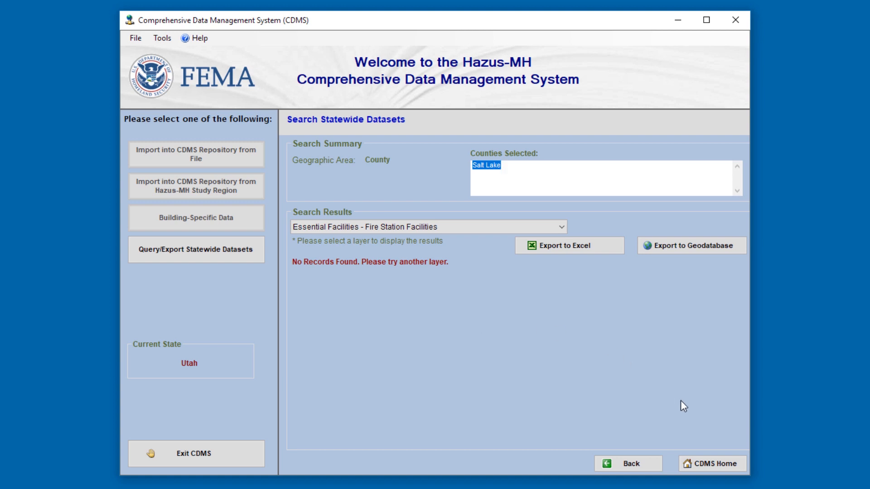
Start an import into the CDMS repository from file and choose the Excel file CDMS_ExcelExport_1302019161537.xls in the Data folder.
left_click(711, 464)
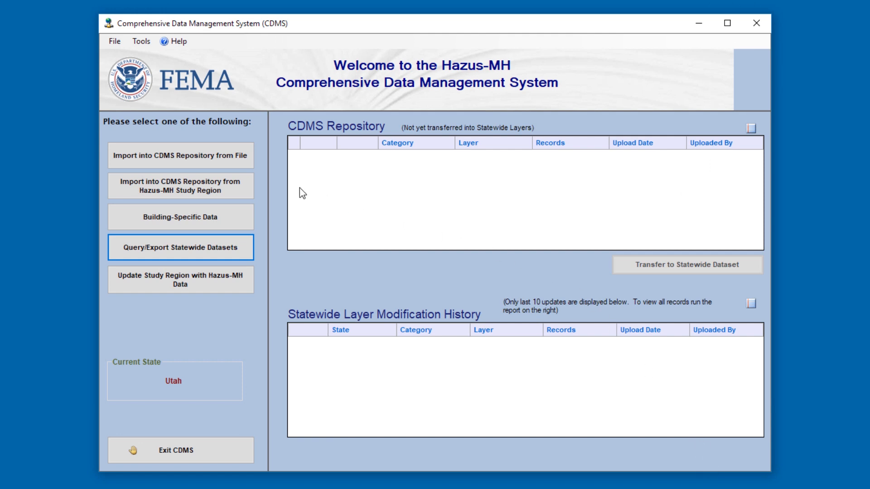
left_click(244, 165)
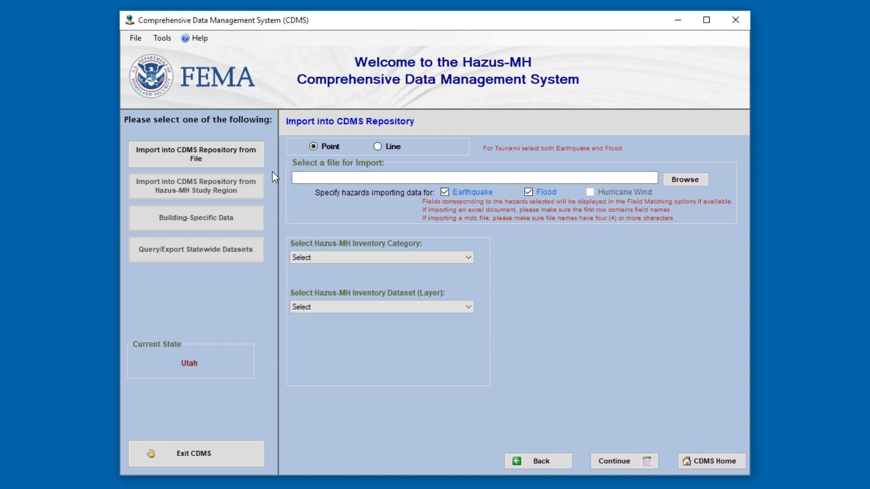
left_click(667, 183)
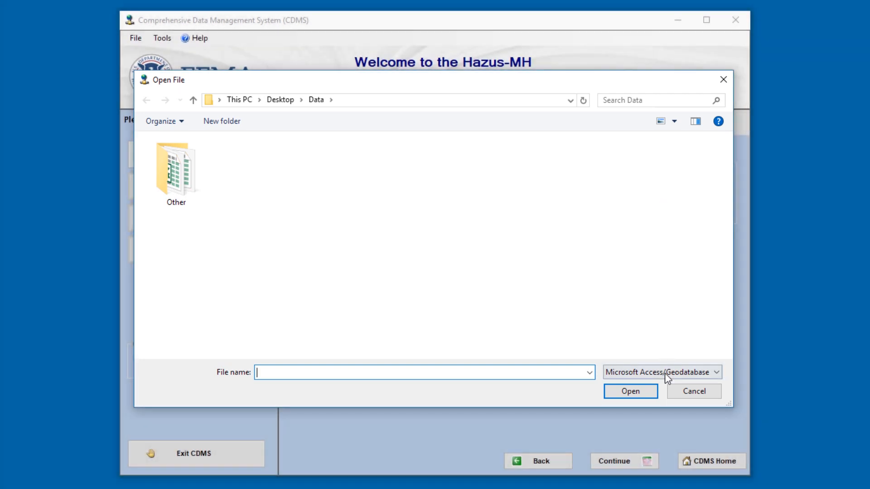
left_click(664, 373)
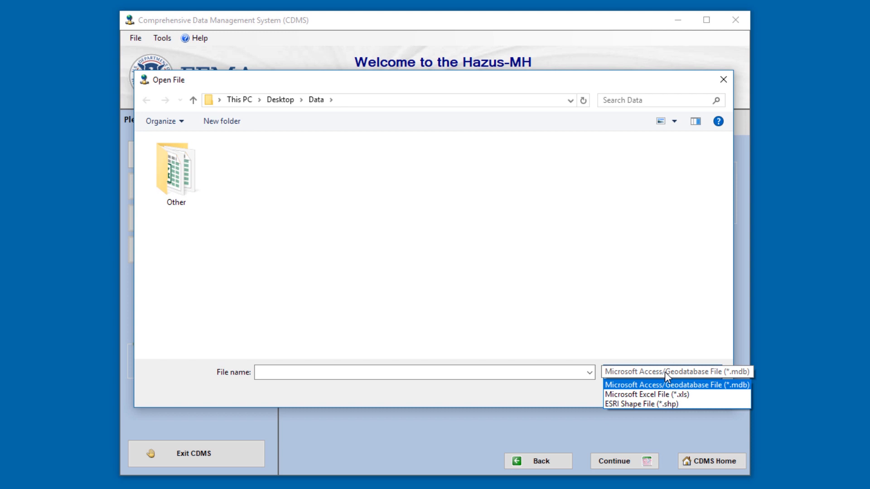
left_click(665, 395)
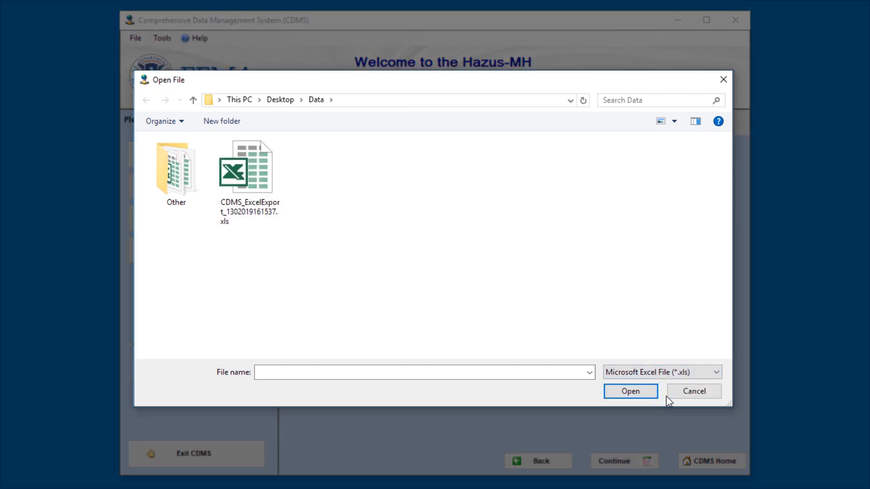
left_click(268, 182)
left_click(268, 183)
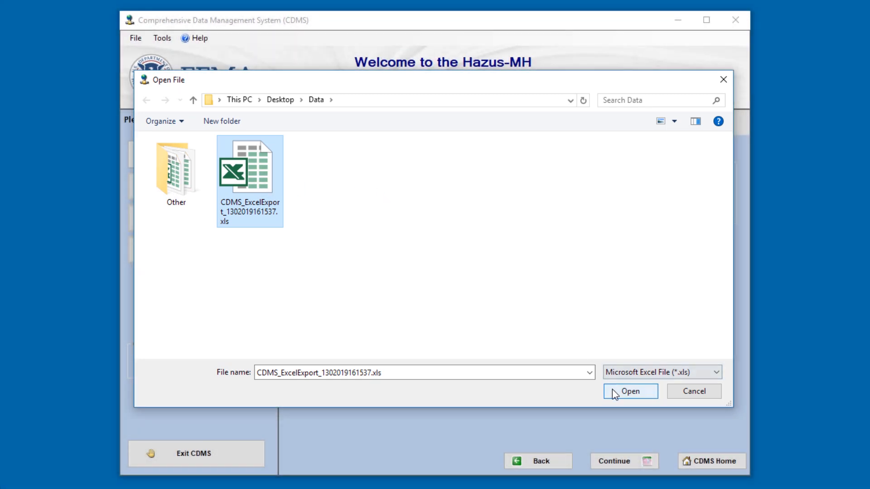
left_click(612, 390)
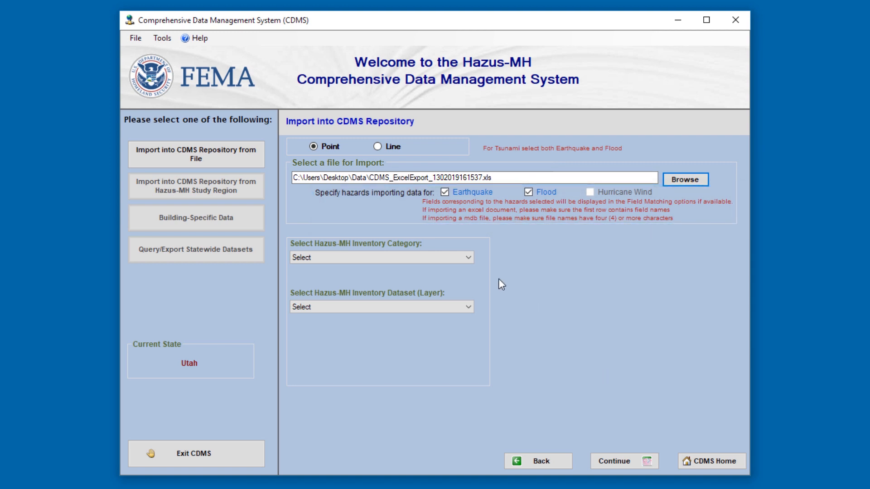
Set the import's inventory category to Essential Facilities and its dataset layer to Fire Station Facilities, and continue.
left_click(467, 258)
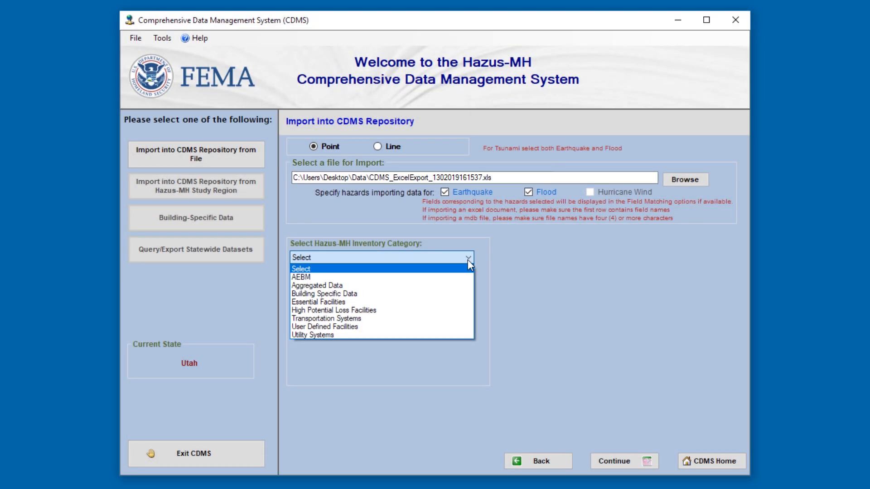
left_click(465, 302)
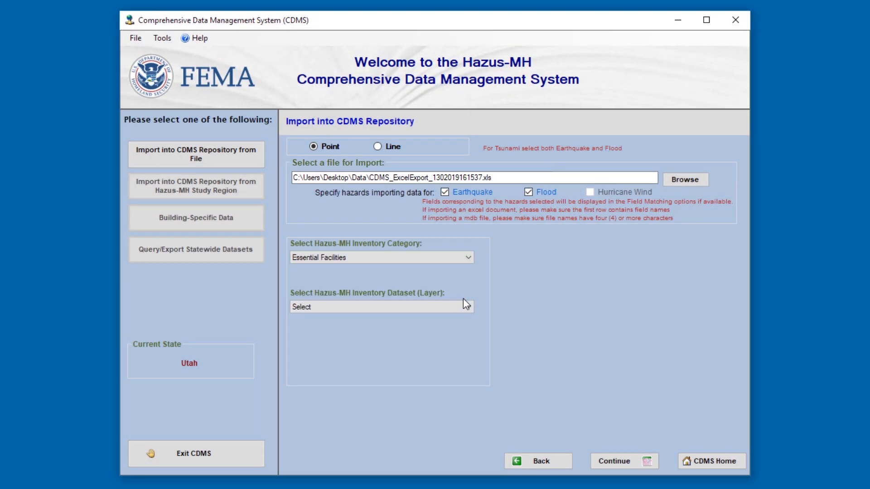
left_click(463, 304)
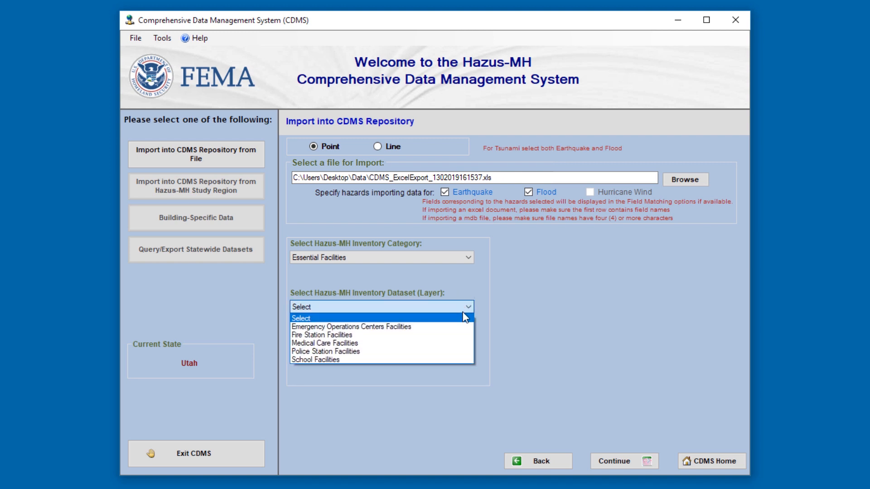
left_click(462, 335)
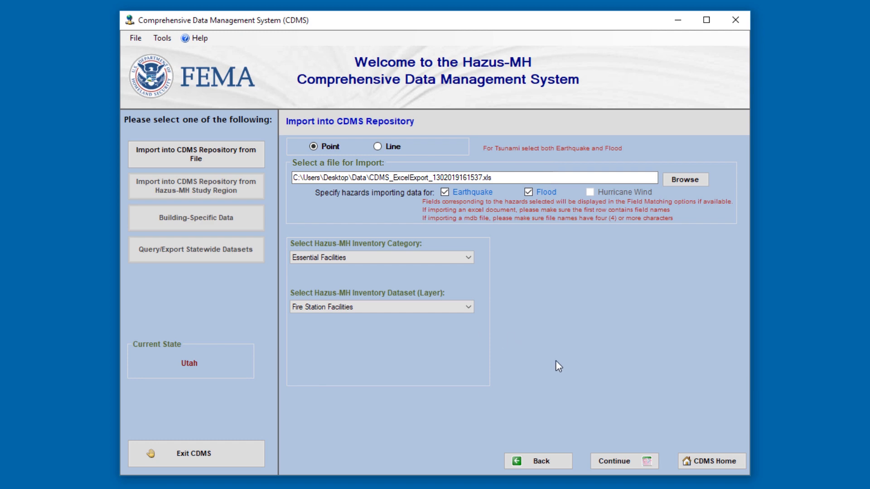
left_click(645, 463)
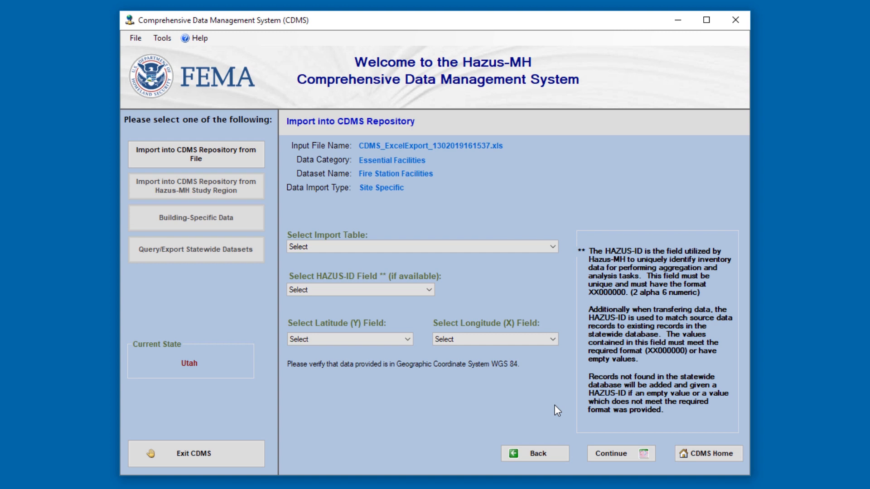
Choose Fire Station Facilities as the import table and set the HAZUS-ID field to No HAZUS ID.
left_click(552, 248)
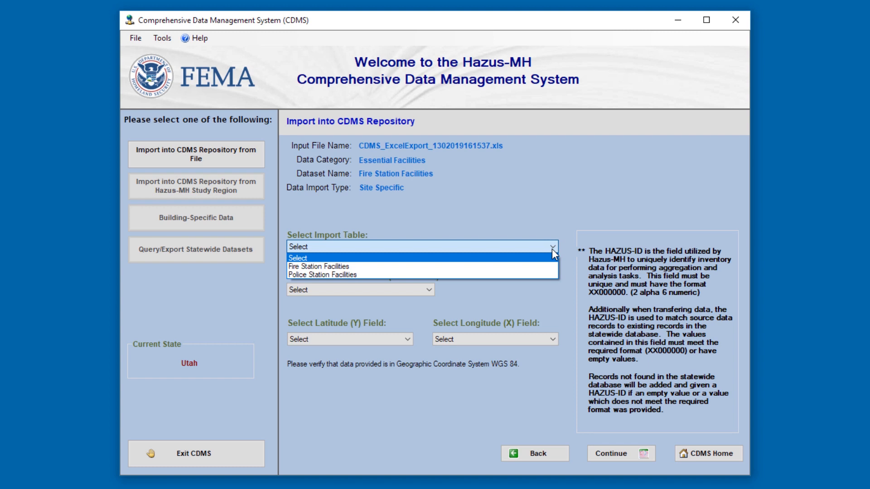
left_click(551, 265)
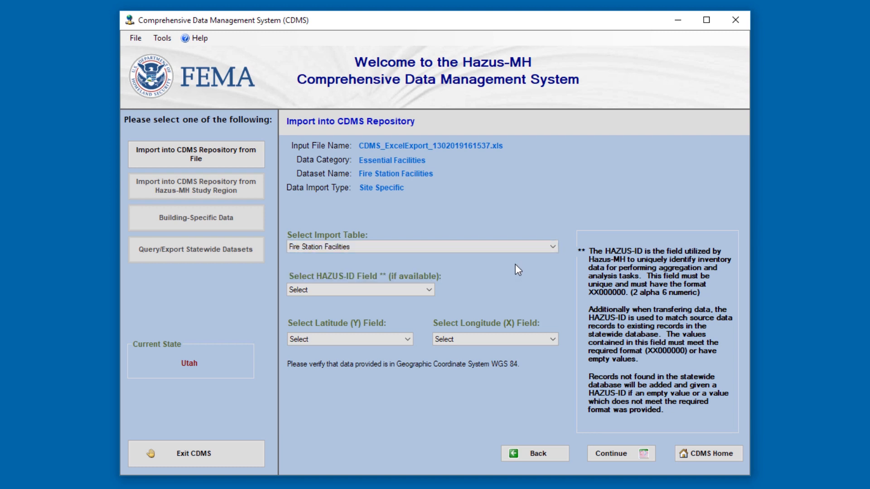
left_click(430, 292)
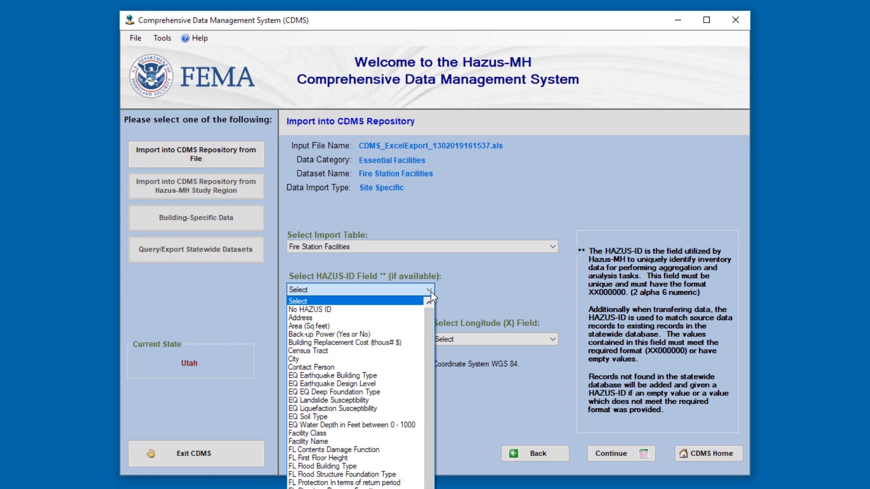
left_click(415, 310)
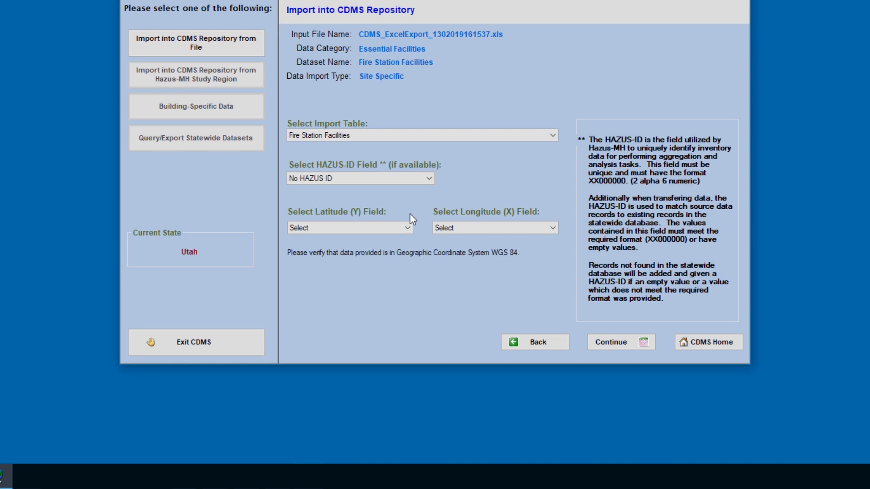
Assign the Latitude and Longitude fields as the import's Y and X coordinates and continue to data field matching.
left_click(408, 228)
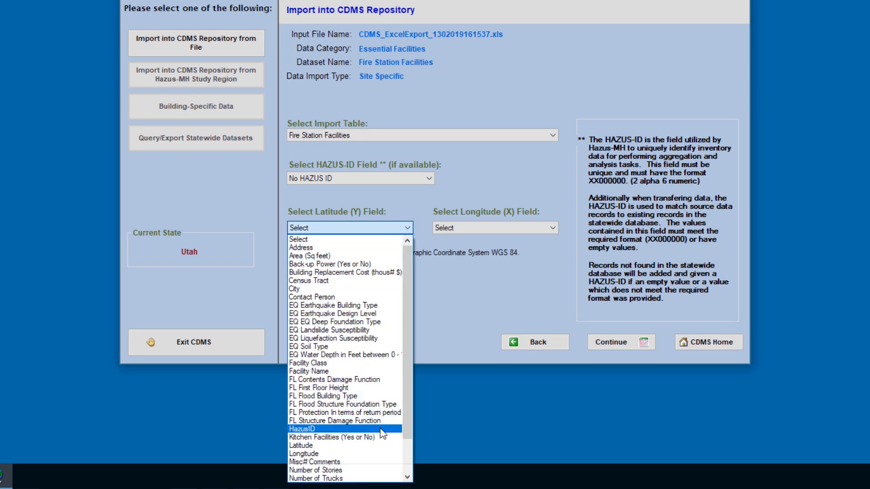
left_click(379, 443)
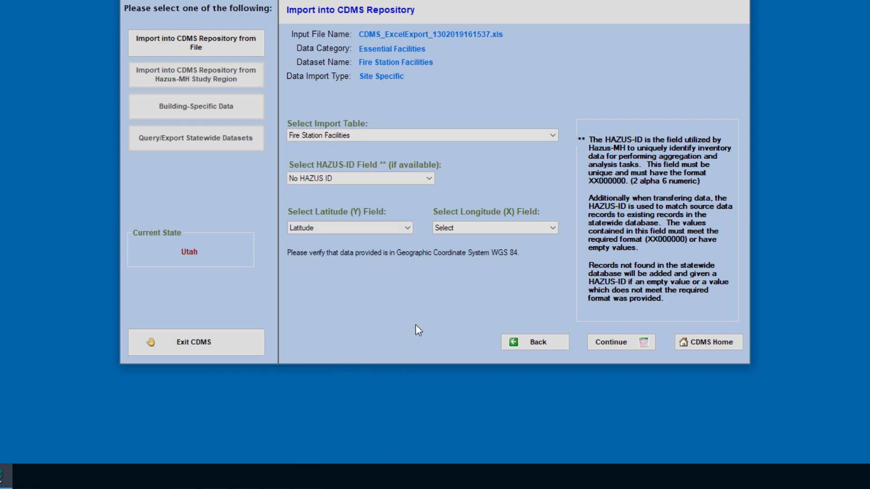
left_click(485, 228)
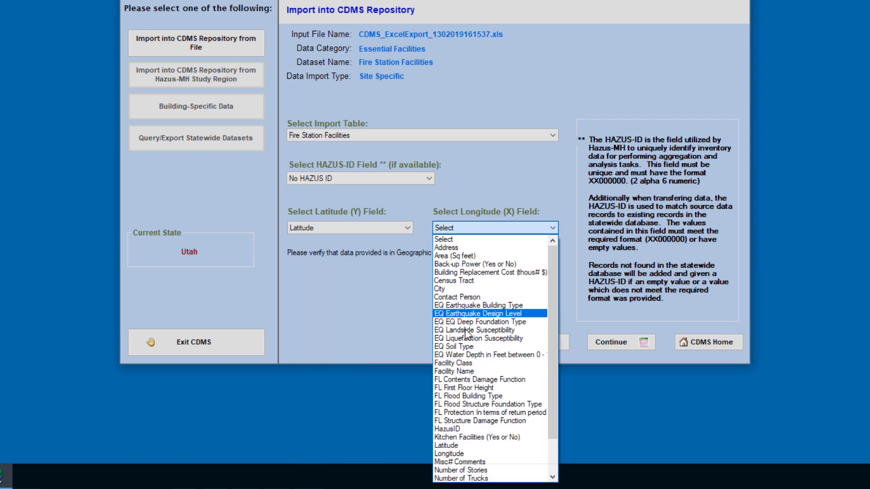
left_click(466, 452)
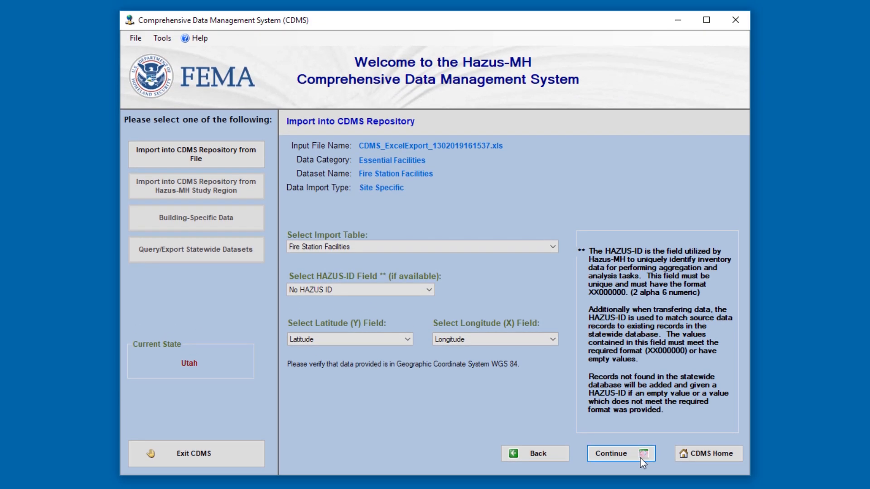
left_click(643, 461)
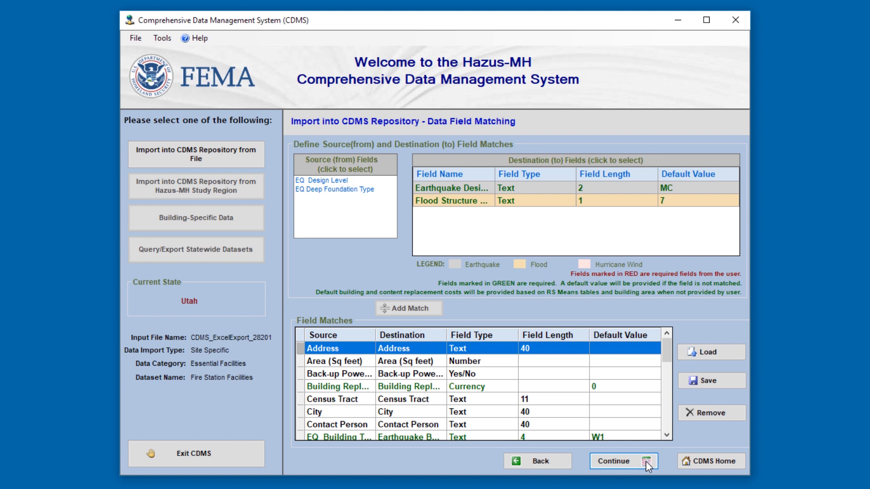
Match the source field EQ Design Level to the destination field Earthquake Design Level.
left_click(344, 179)
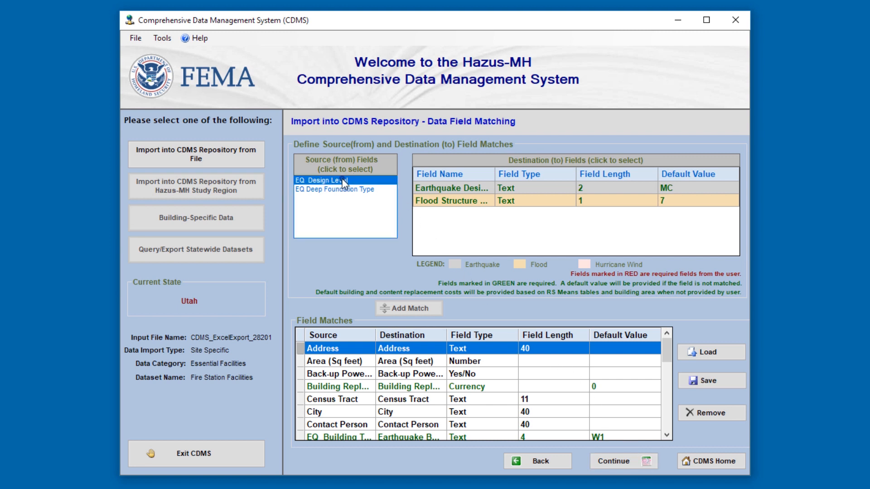
left_click(448, 185)
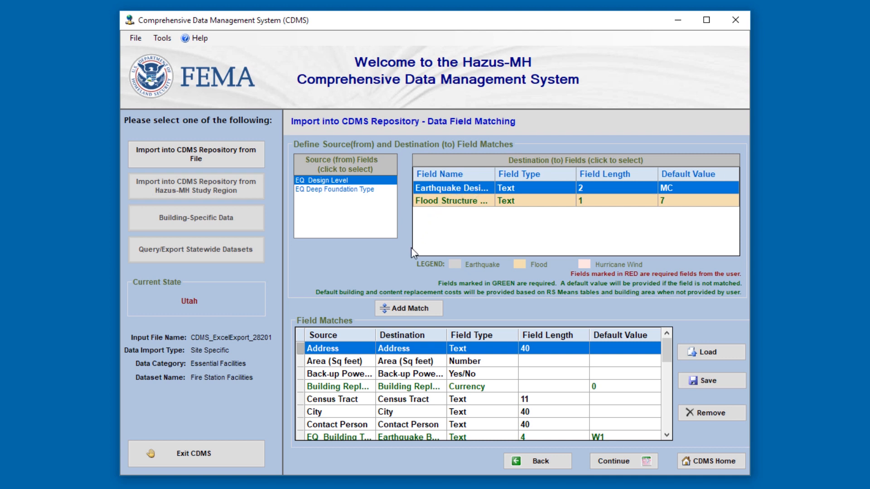
left_click(408, 313)
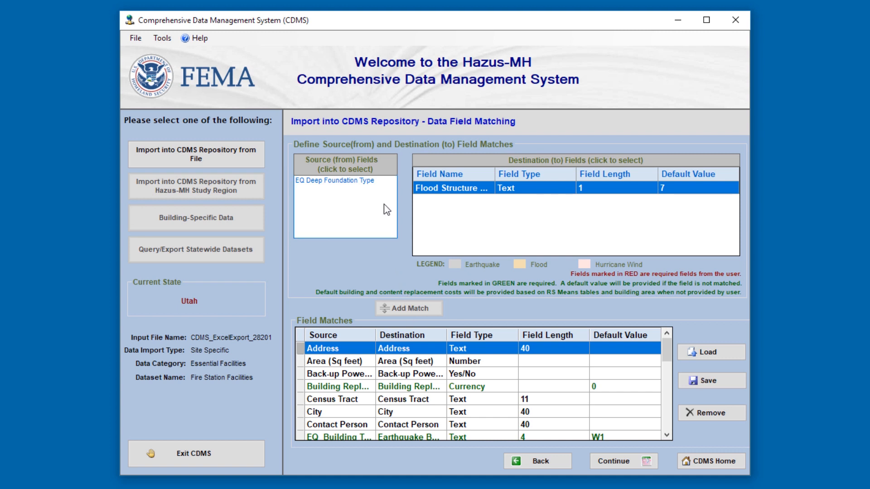
Match the source field EQ Deep Foundation Type to the destination field Flood Structure Foundation Type.
left_click(379, 181)
left_click(456, 188)
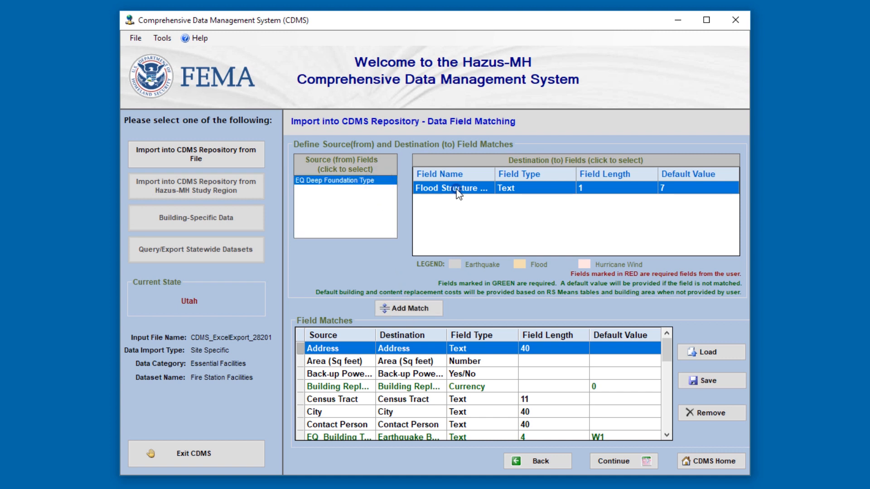
left_click(406, 312)
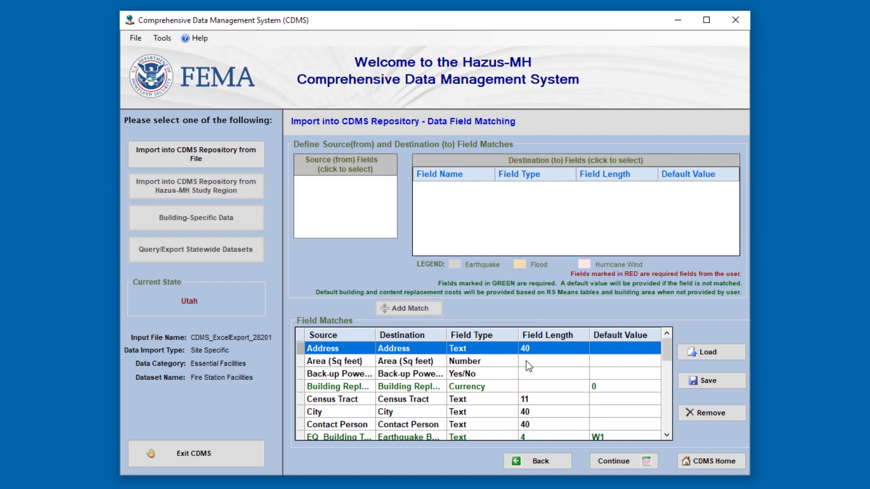
Continue to field categorization and accept the existing value matches from Back-up Power through Earthquake Design Level.
left_click(605, 462)
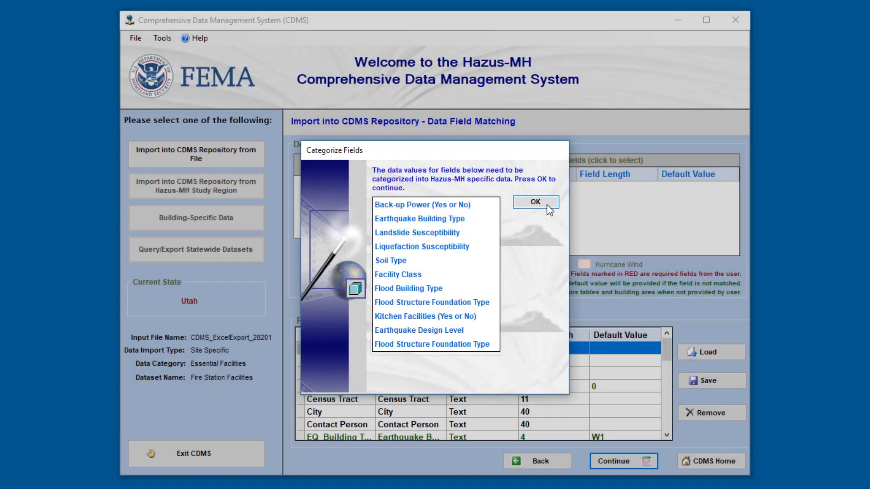
left_click(547, 205)
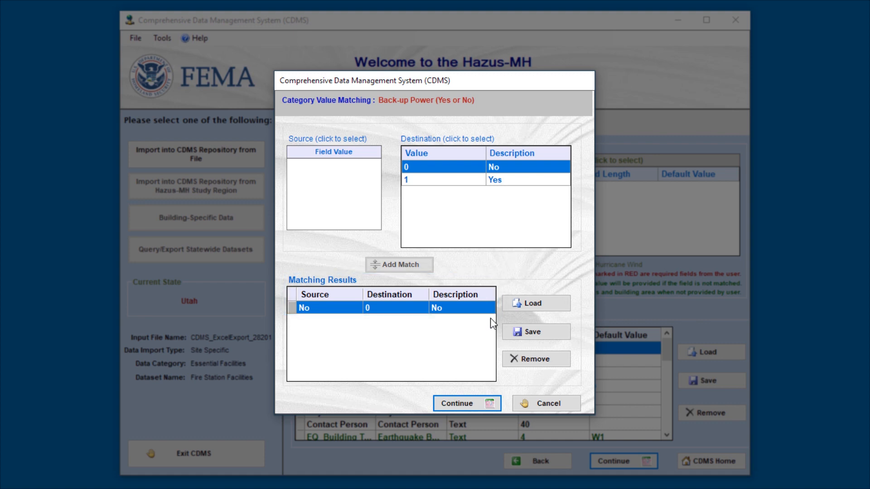
left_click(490, 402)
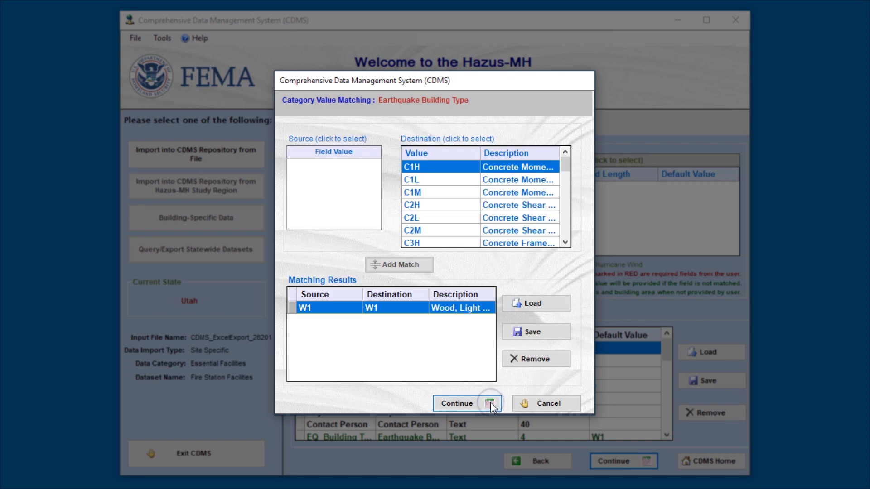
left_click(490, 403)
left_click(490, 403)
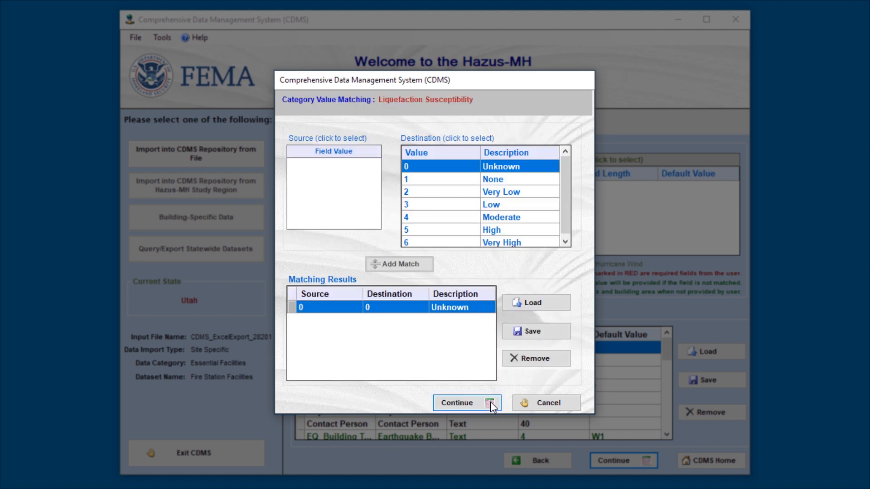
left_click(490, 403)
left_click(490, 402)
left_click(490, 402)
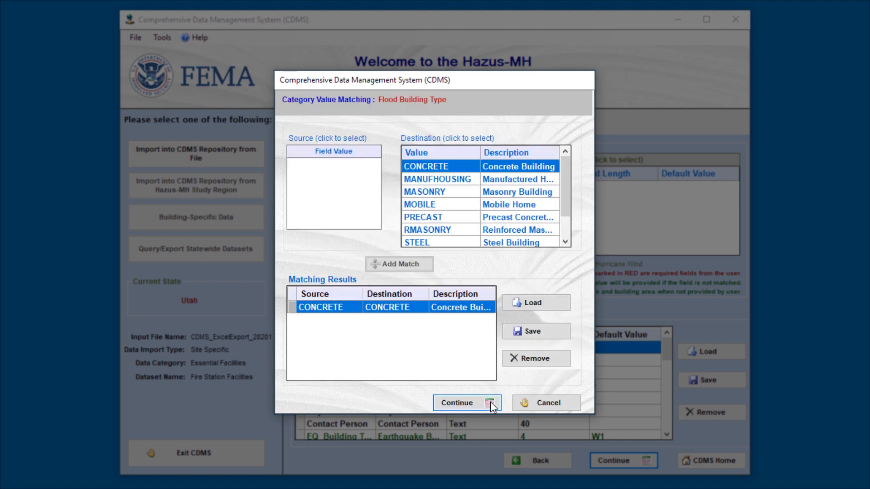
left_click(490, 402)
left_click(490, 402)
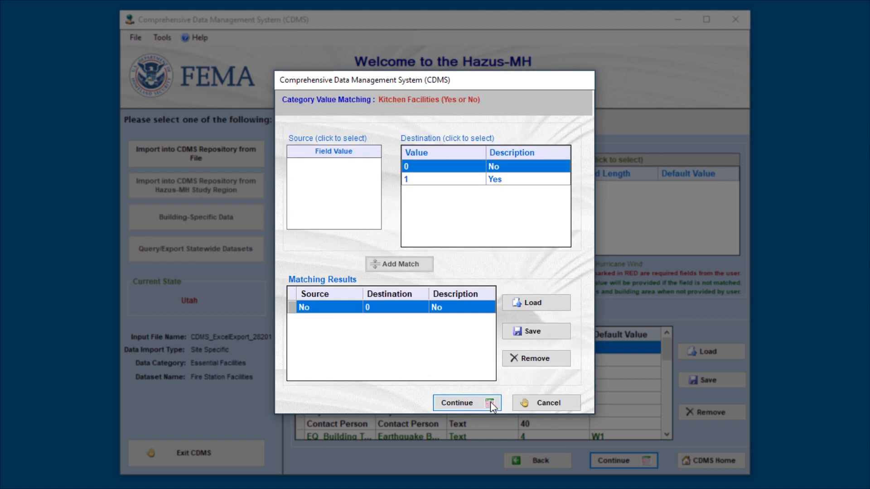
left_click(490, 402)
left_click(490, 403)
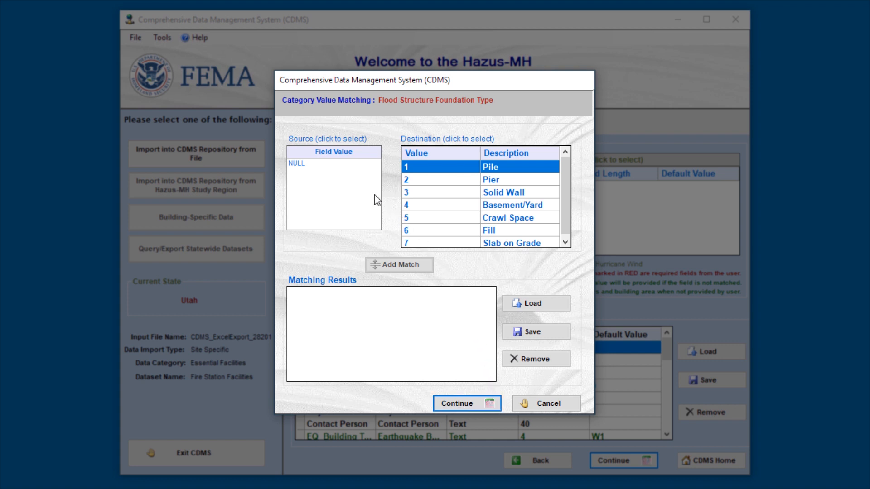
Match the NULL foundation type to value 7, Slab on Grade, and try to import the data.
left_click(334, 165)
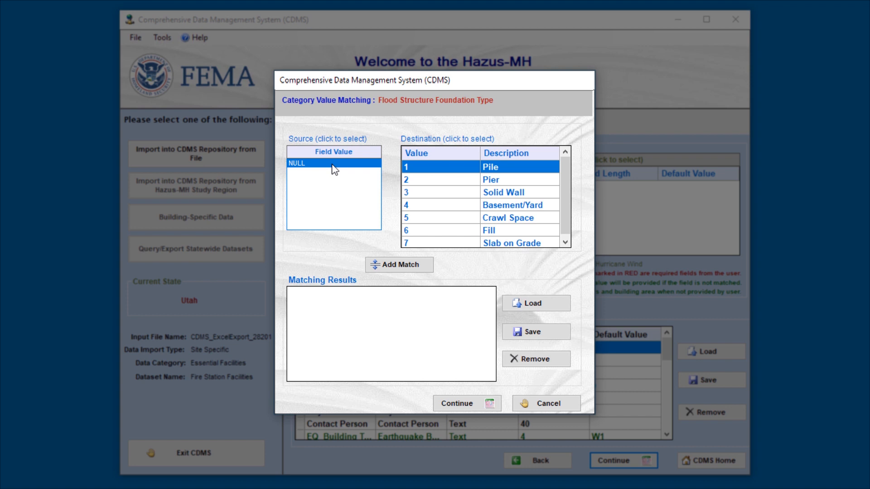
left_click(458, 245)
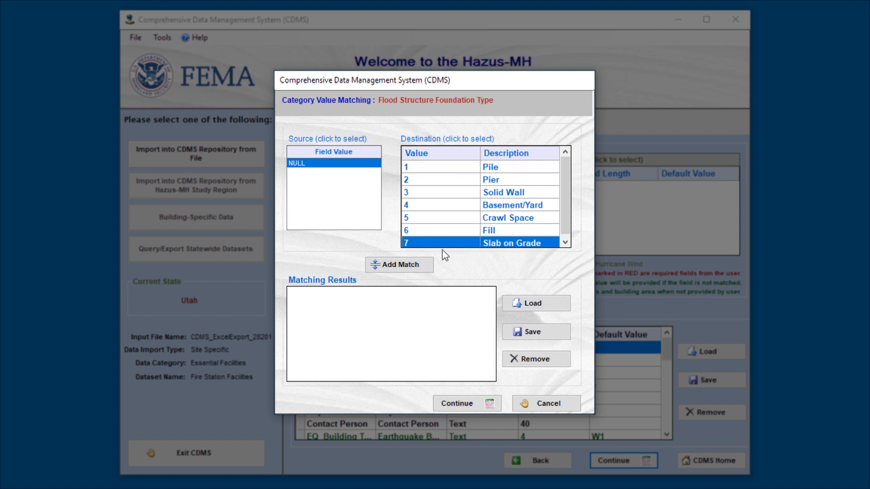
left_click(430, 267)
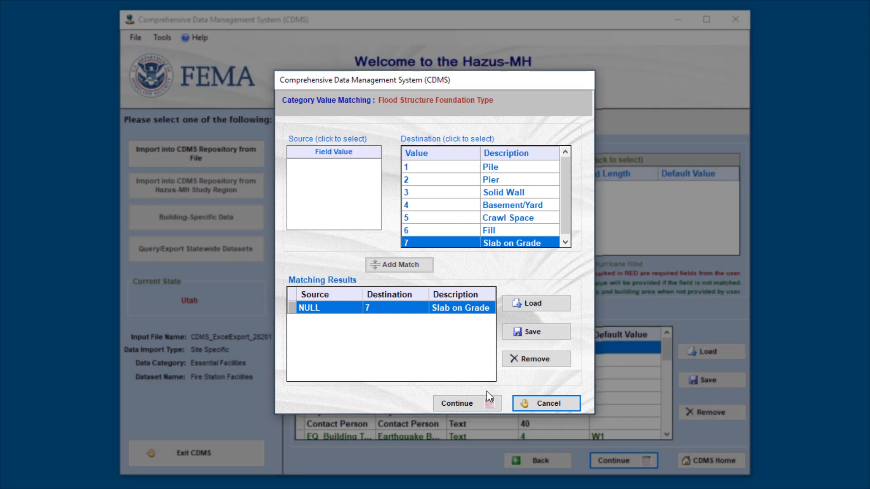
left_click(487, 402)
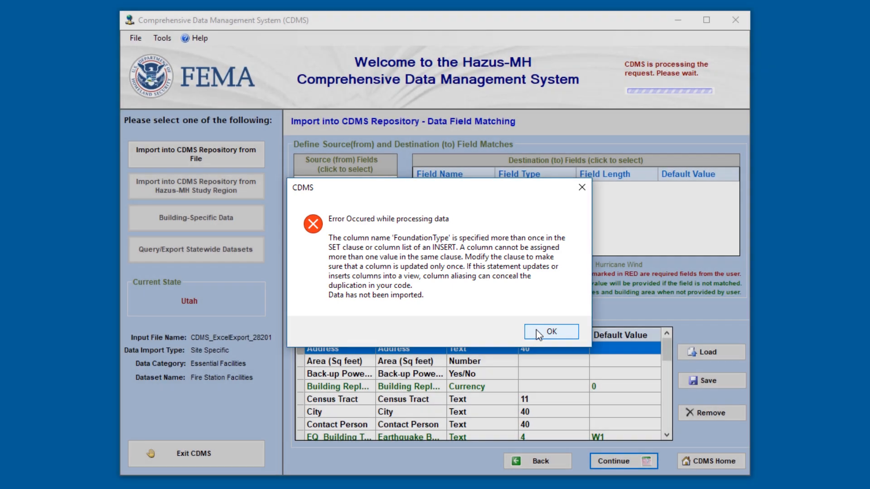
left_click(536, 330)
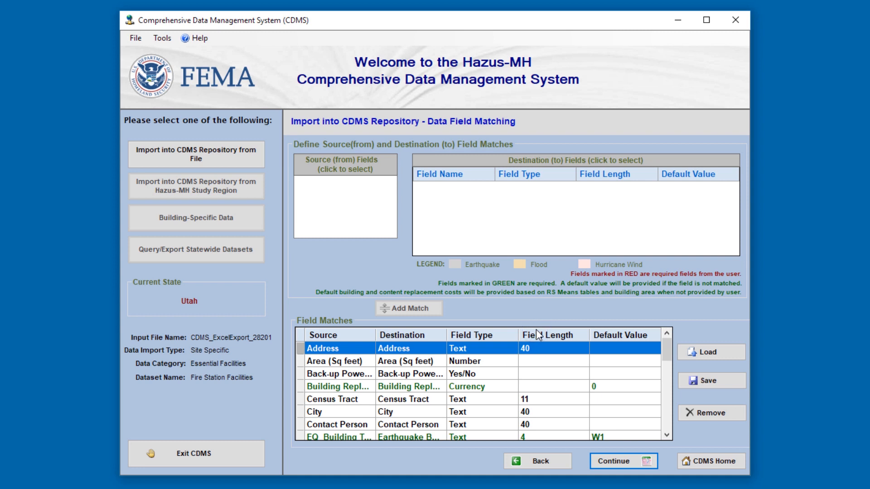
Remove the field match between EQ Deep Foundation Type and Flood Structure Foundation Type.
left_click_drag(664, 345, 661, 416)
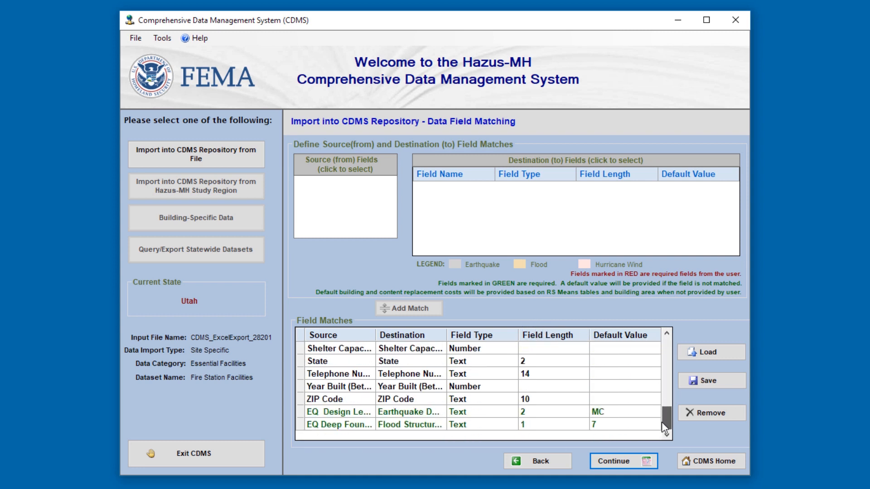
left_click(471, 424)
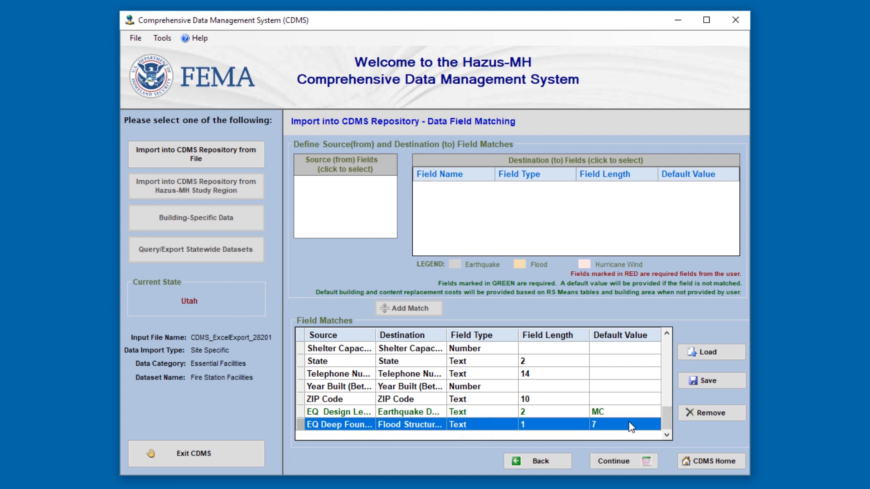
left_click(726, 414)
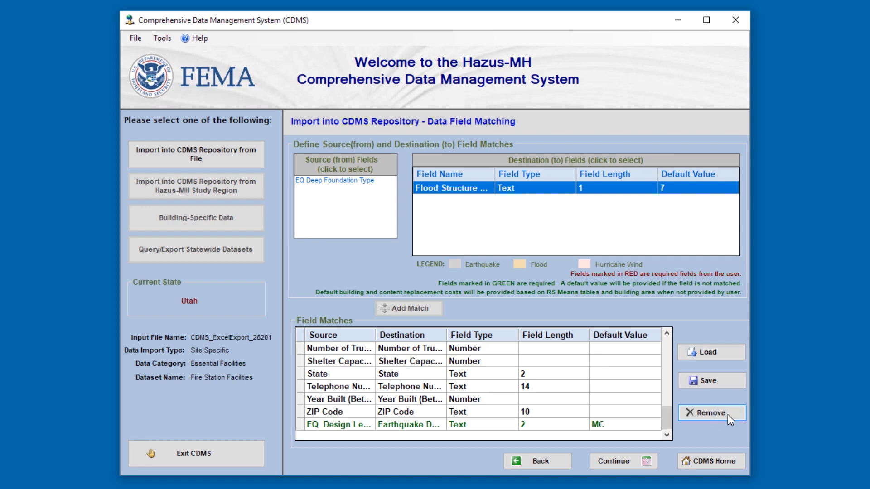
Accept the default value 7 for the unmatched Flood Structure Foundation Type and proceed to category value matching.
left_click(643, 461)
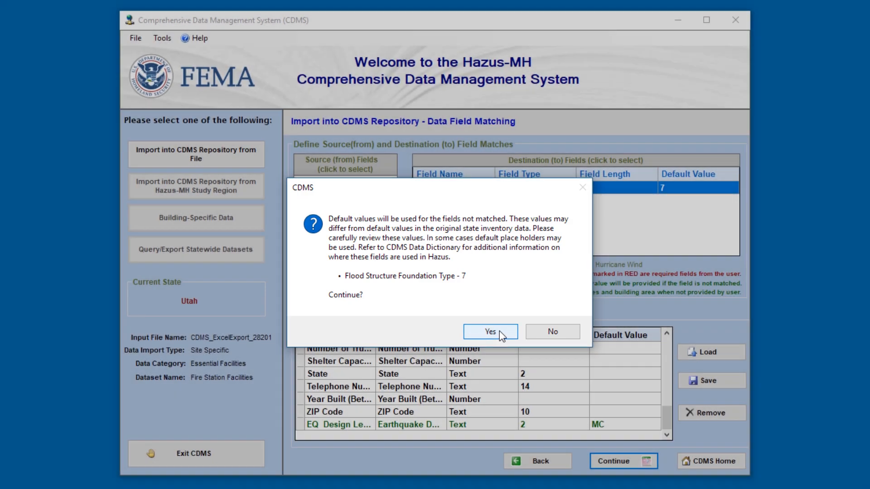
left_click(500, 335)
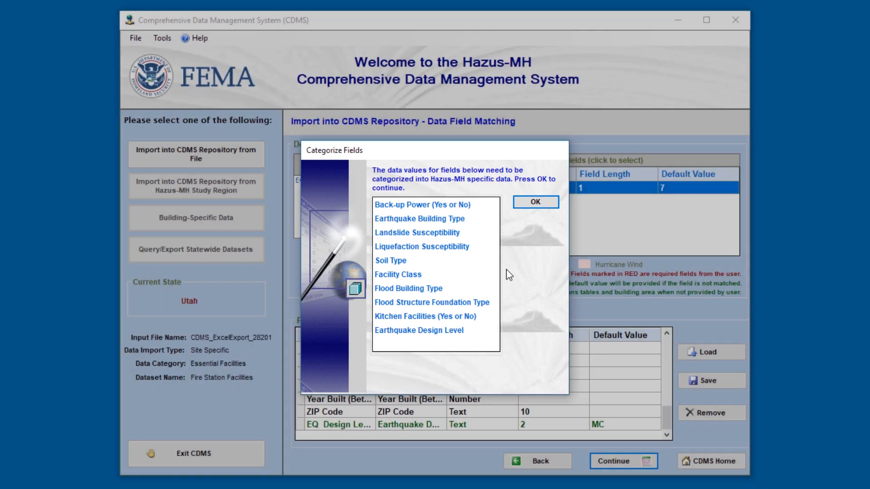
left_click(535, 201)
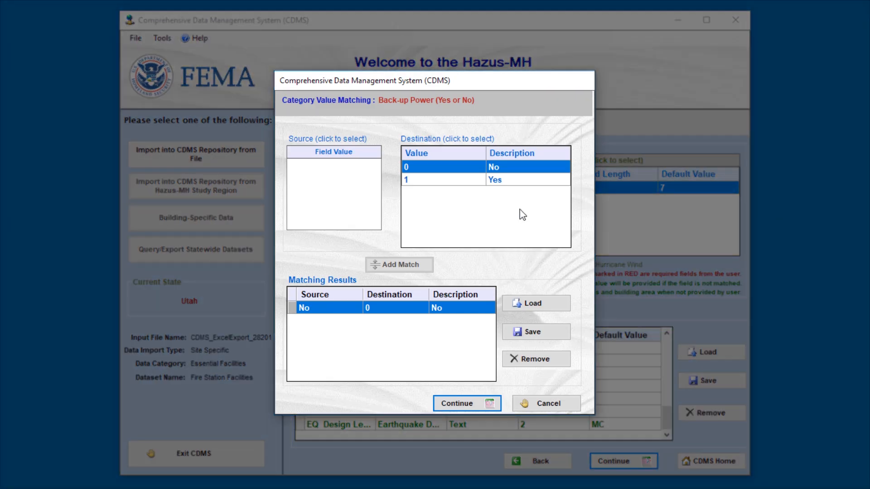
Accept the existing category value matches for all listed fields, from Back-up Power to Earthquake Design Level, and complete the repository import.
left_click(489, 405)
left_click(489, 404)
left_click(489, 405)
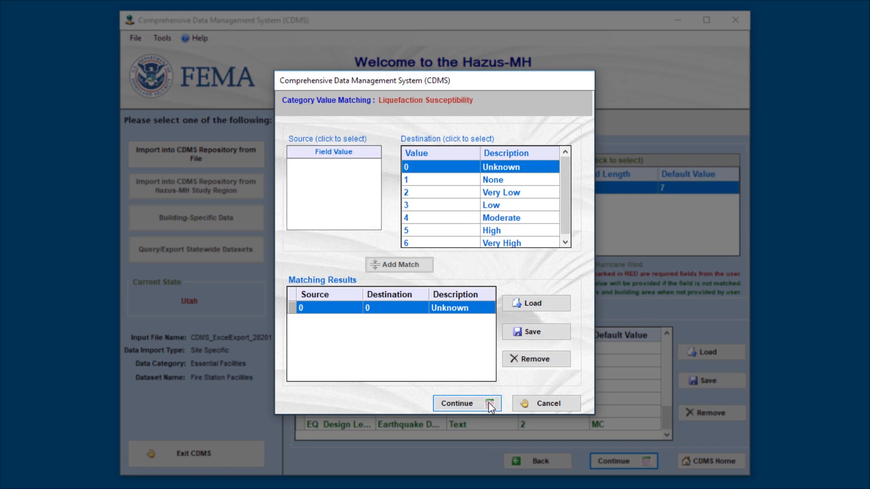
left_click(489, 404)
left_click(489, 405)
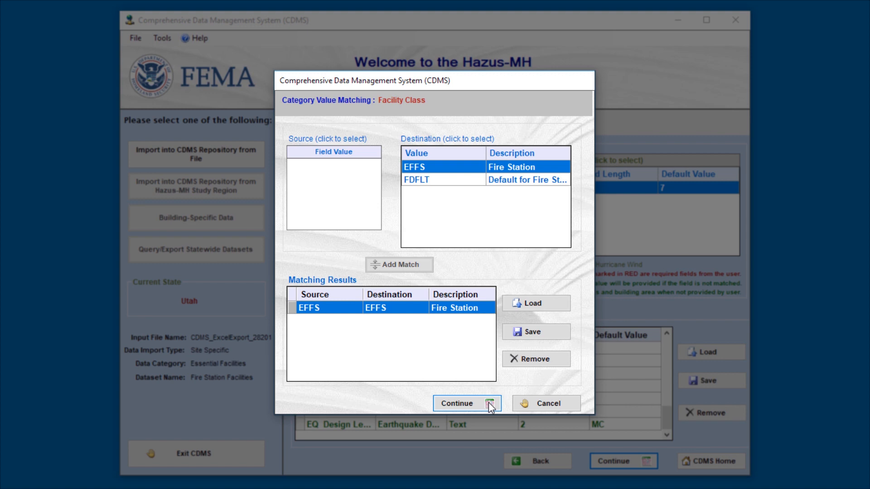
left_click(489, 403)
left_click(489, 404)
left_click(489, 403)
left_click(489, 404)
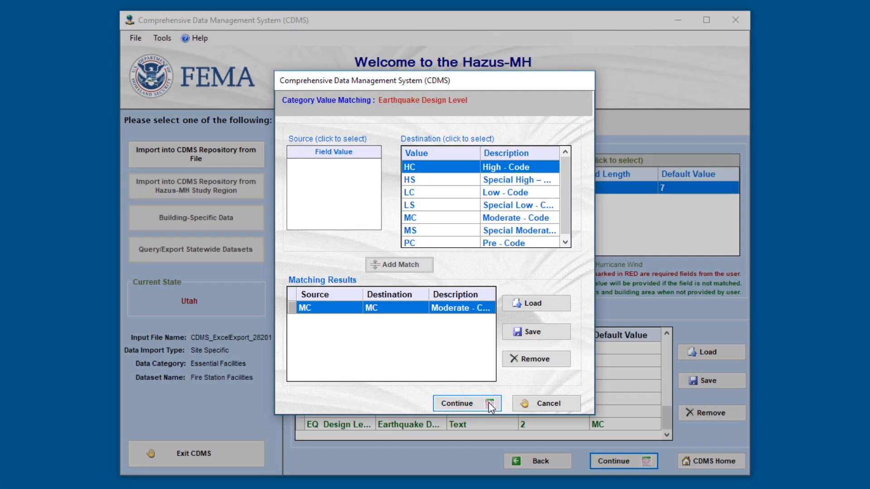
left_click(489, 404)
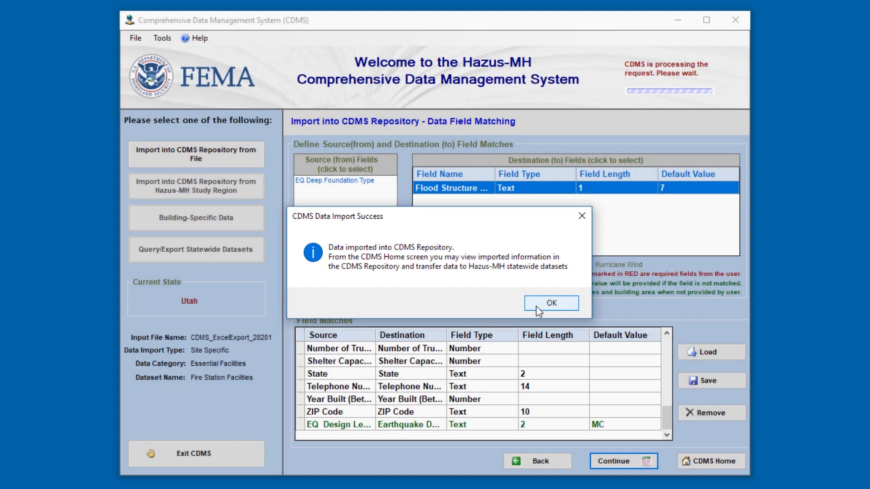
left_click(536, 306)
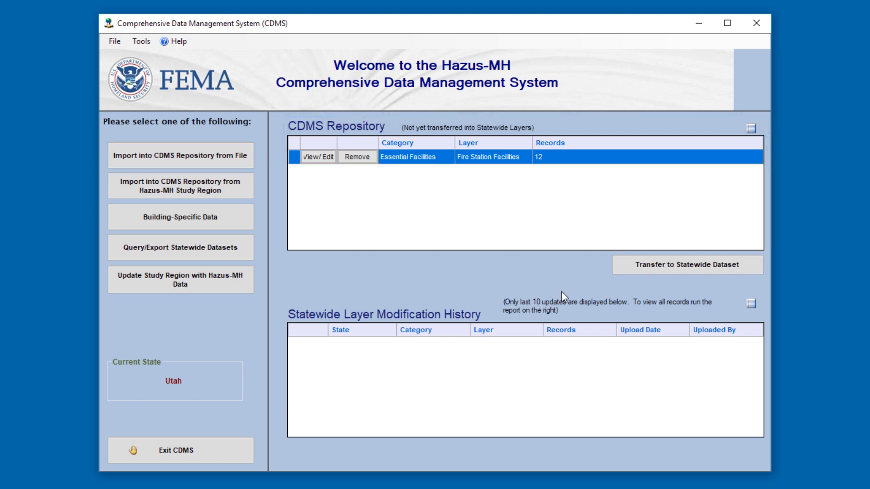
Transfer the Fire Station Facilities layer from the repository to the statewide dataset using the Append / Update Data option.
left_click(618, 265)
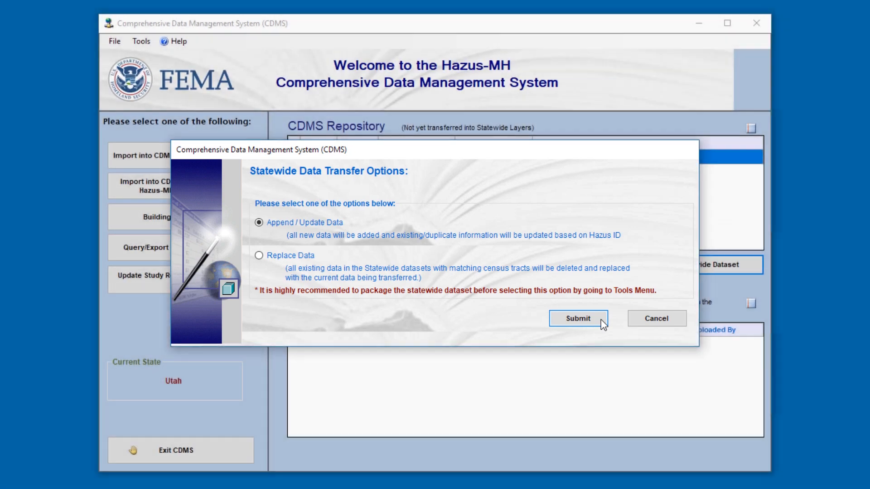
left_click(601, 320)
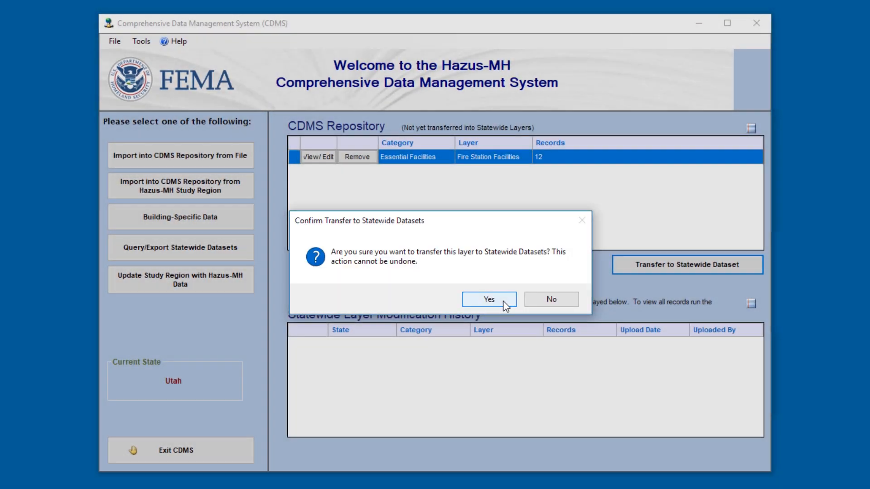
left_click(475, 299)
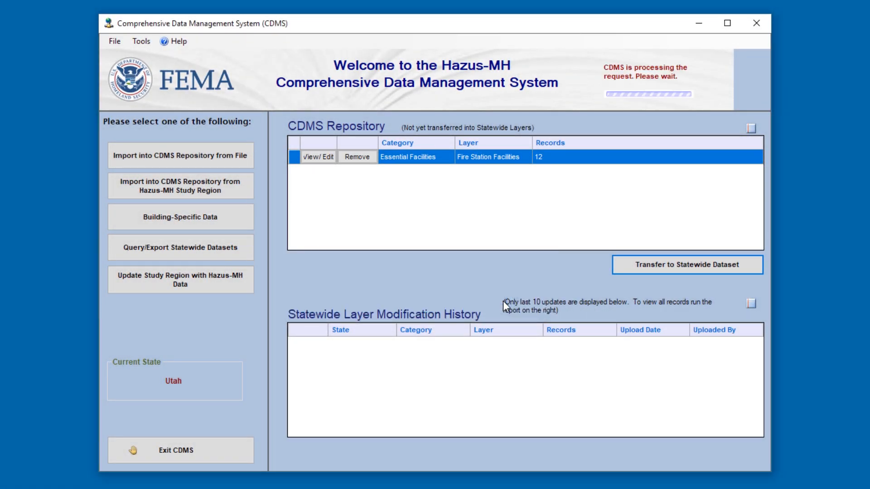